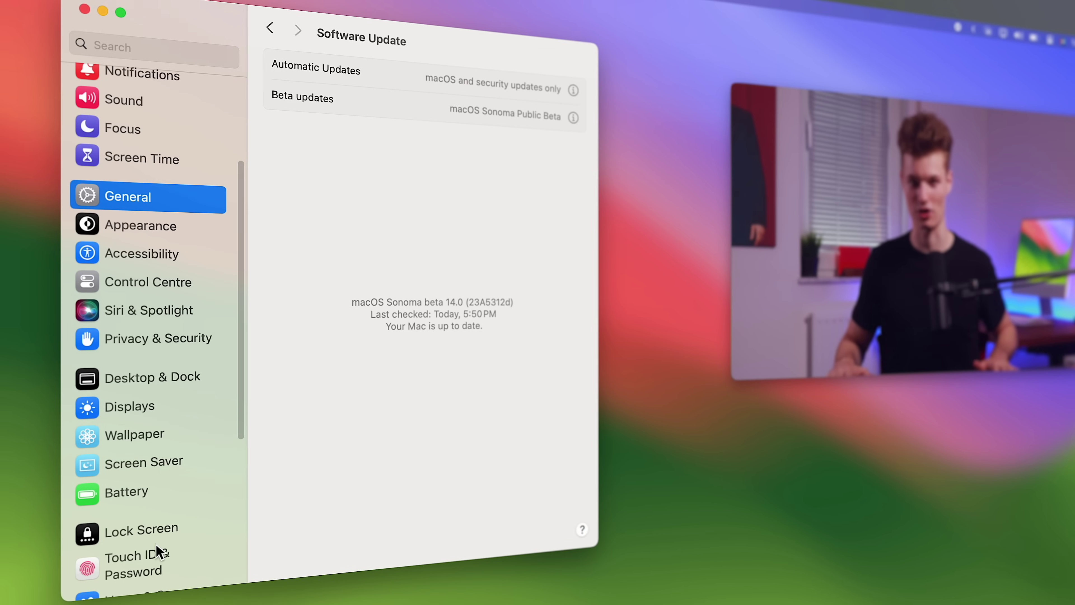
- Choose the Hawaii Coastline aerial wallpaper, preview it on the lock screen, then set Shuffle All aerials
click(167, 436)
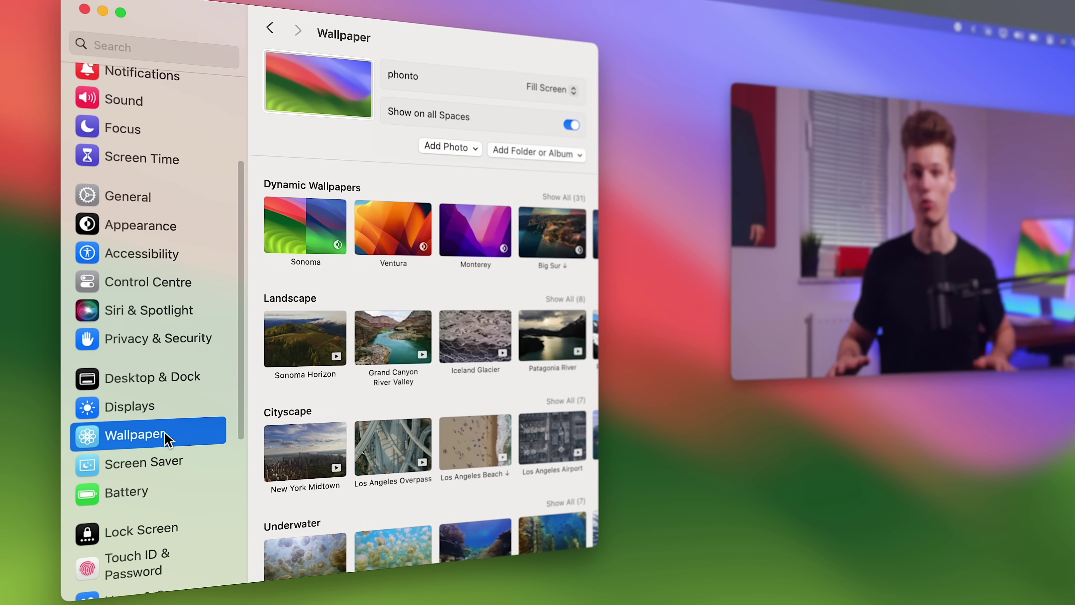
scroll(515, 429, down, 5)
scroll(459, 393, up, 2)
click(396, 235)
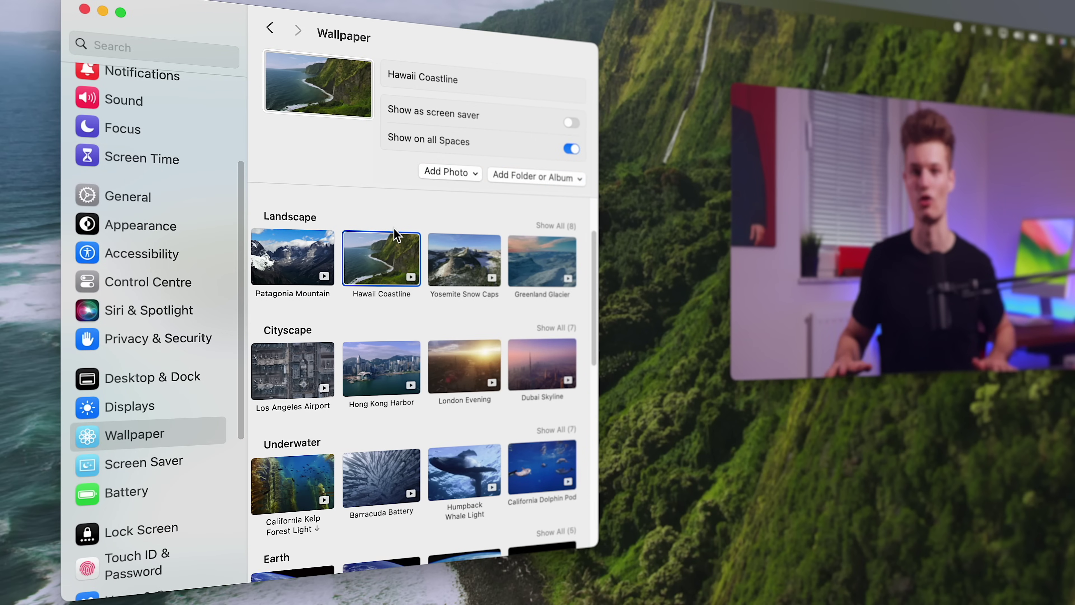
key(ctrl+super+q)
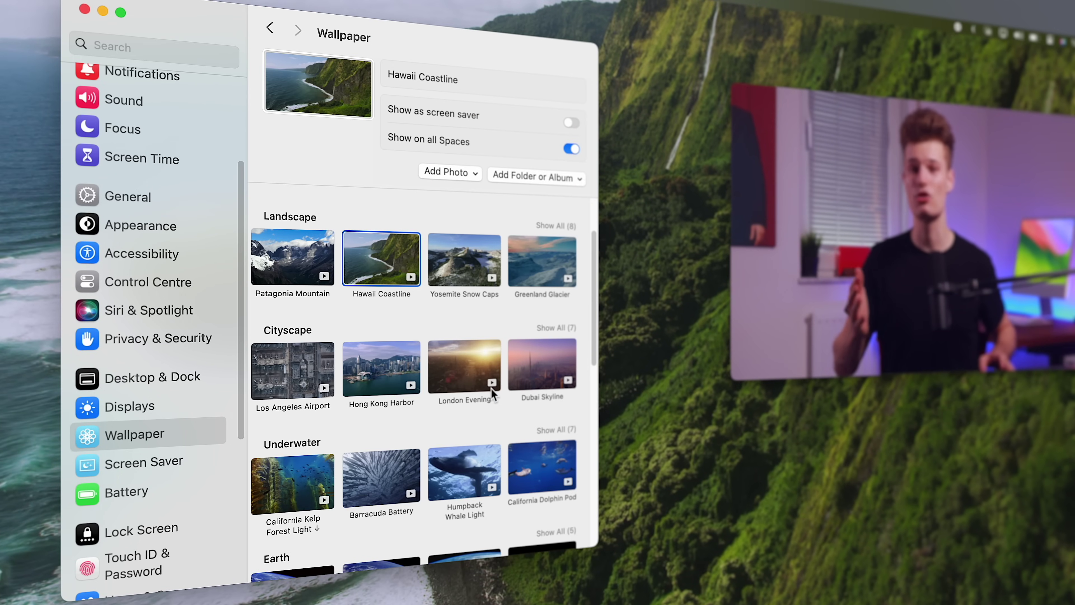
scroll(492, 394, down, 7)
click(307, 396)
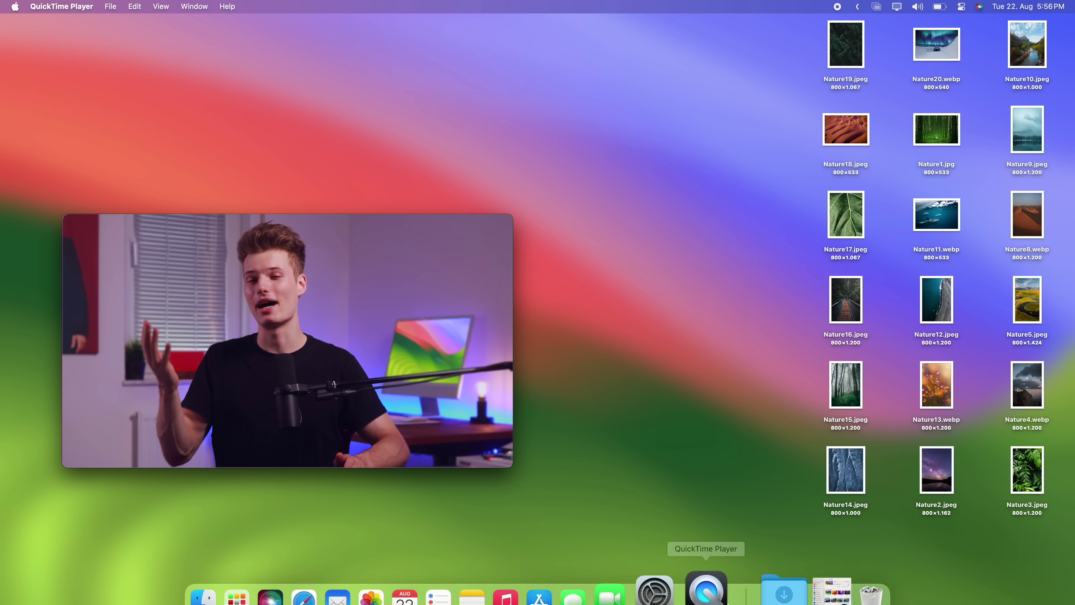
- Turn off Show Items for the Desktop in Desktop & Dock, then click the wallpaper to reveal files
click(643, 580)
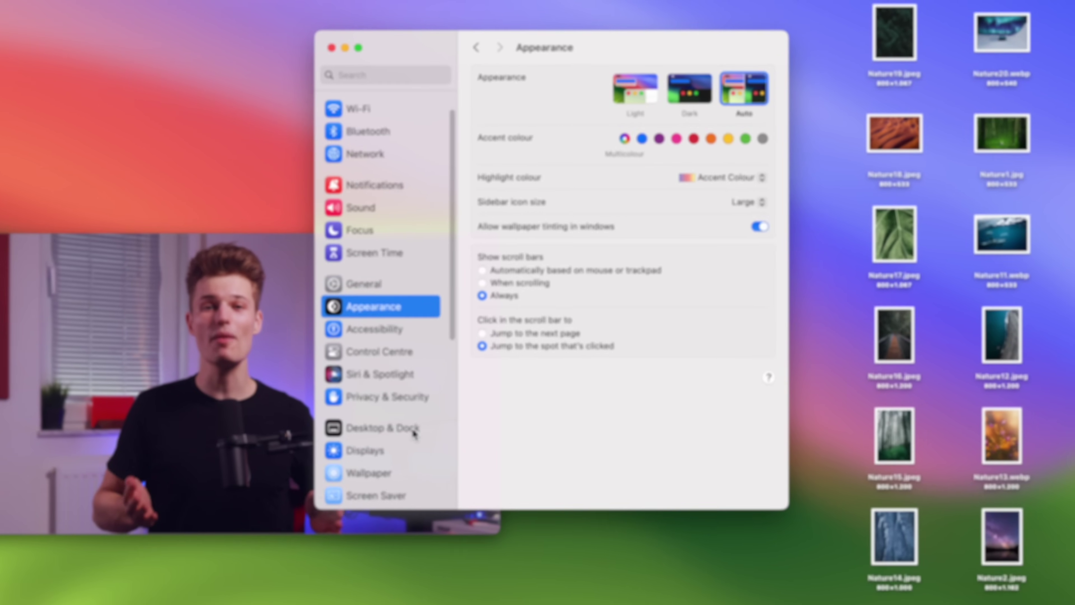
scroll(436, 381, down, 4)
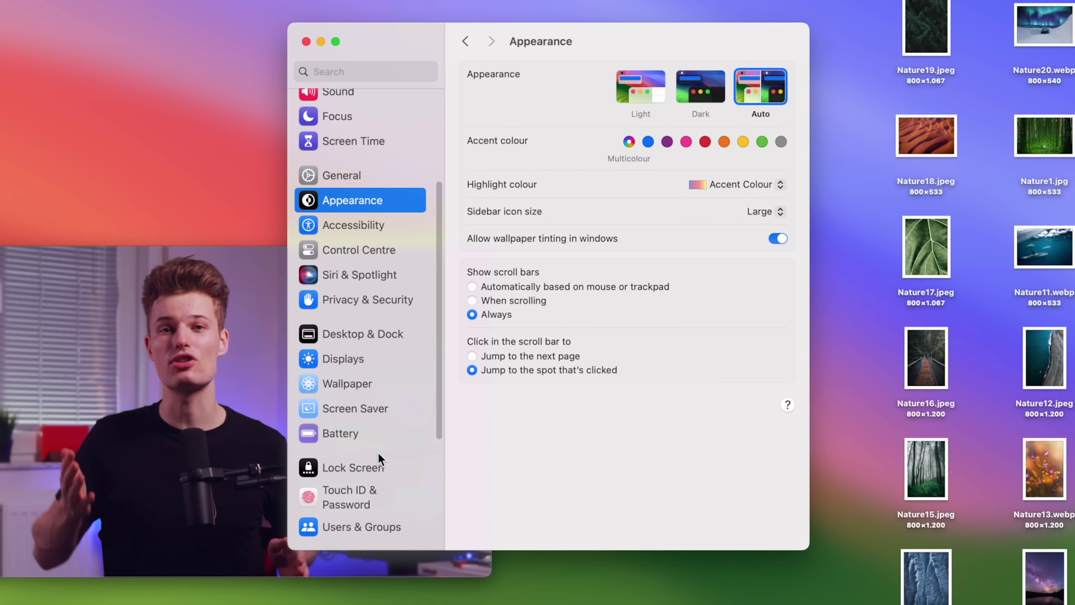
click(428, 272)
scroll(741, 364, down, 3)
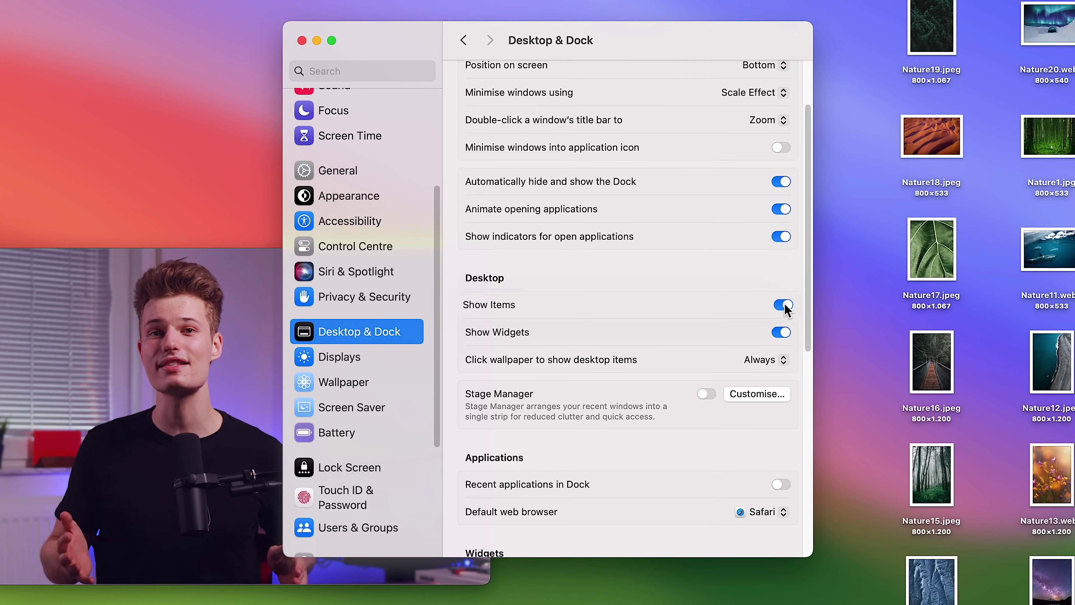
click(773, 297)
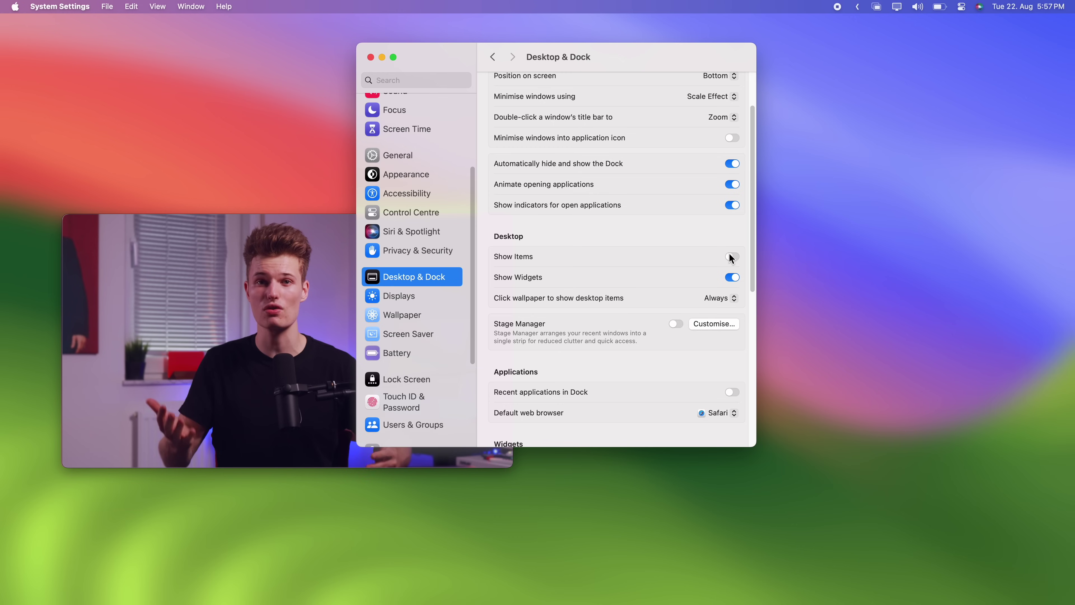
click(828, 262)
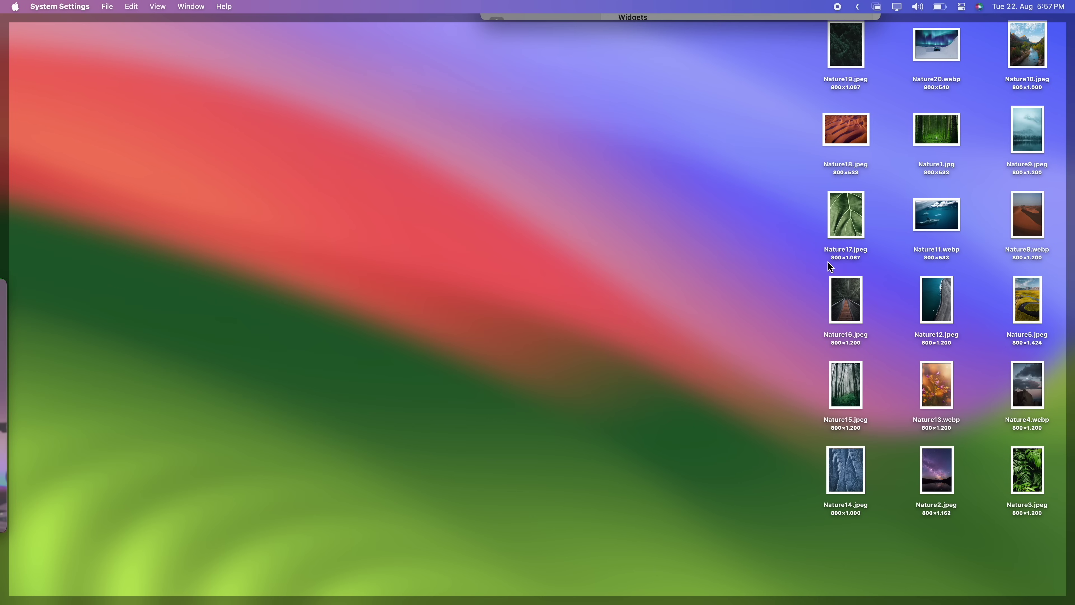
click(782, 273)
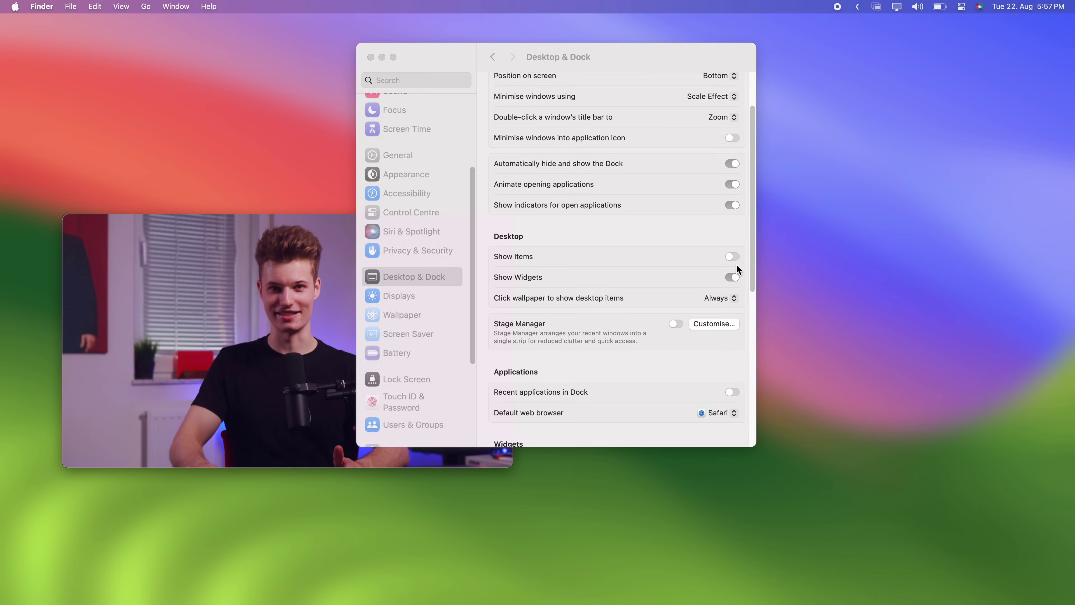
- Move and close the open windows to clear the desktop
click(378, 54)
drag(62, 467, 173, 390)
drag(359, 221, 894, 41)
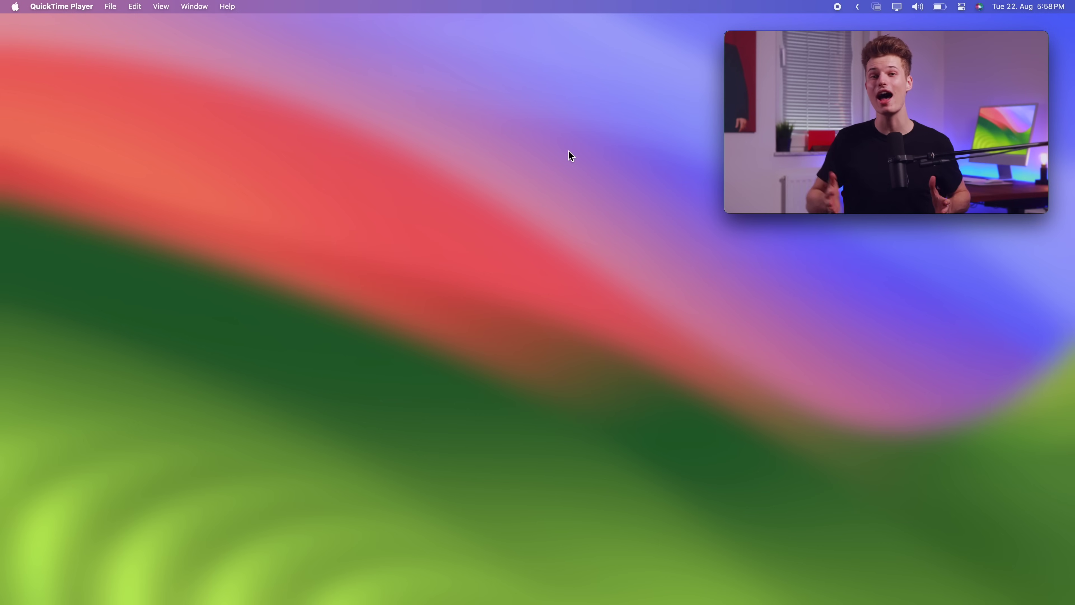
click(526, 218)
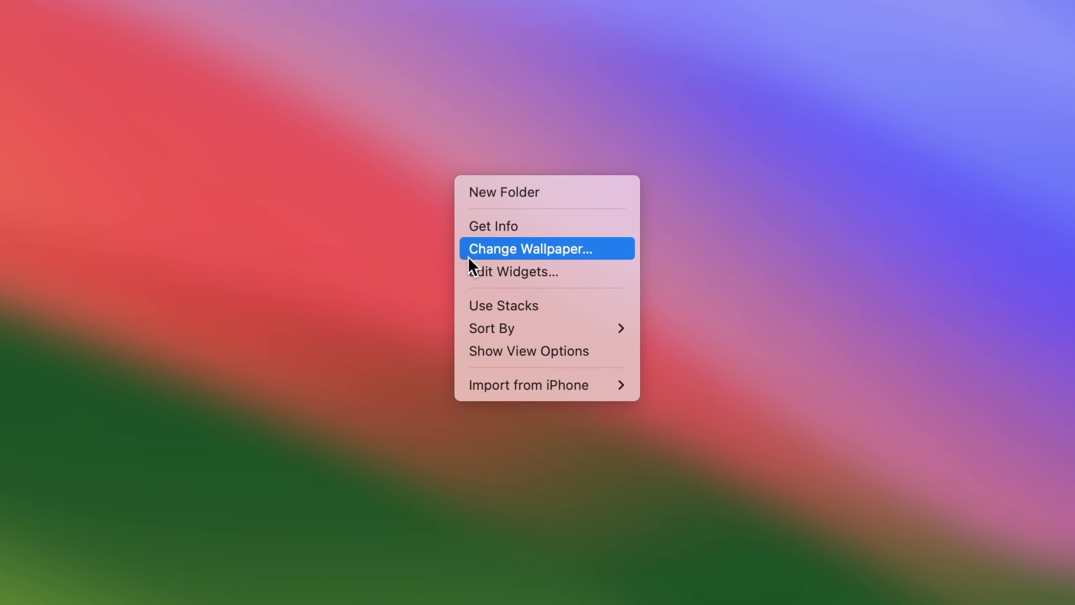
- Add Clock, Calendar, Batteries and Stocks widgets to the desktop
click(470, 269)
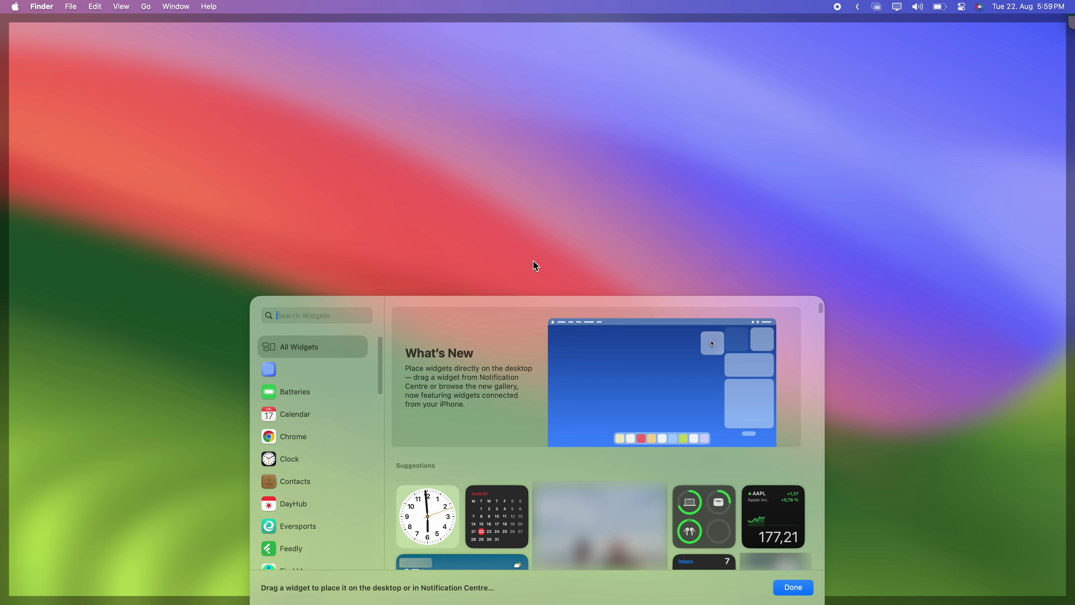
click(427, 515)
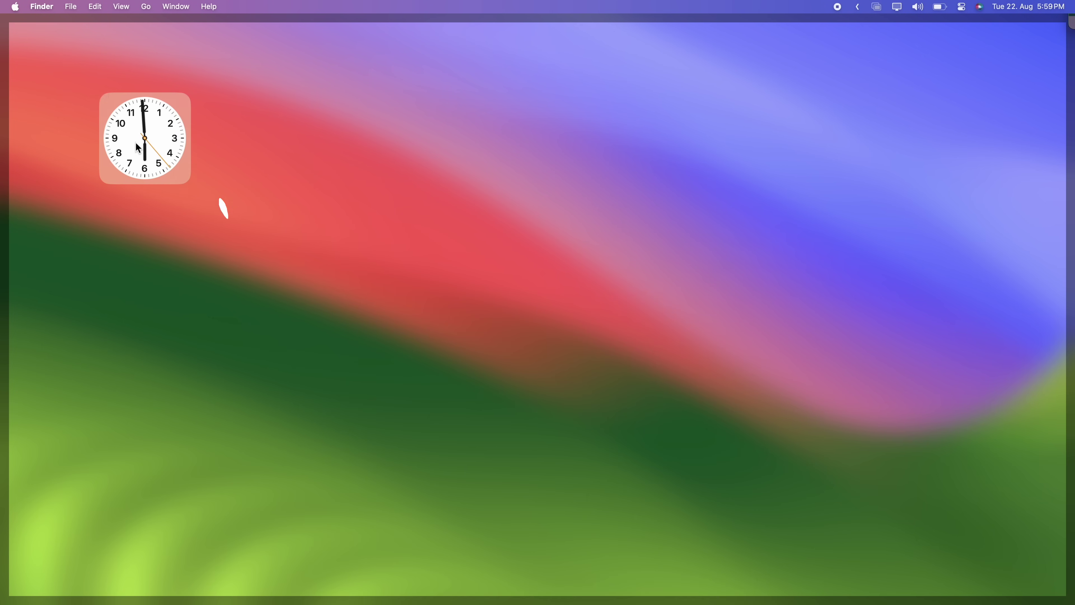
click(487, 501)
scroll(704, 424, down, 3)
drag(704, 420, 354, 149)
drag(758, 403, 424, 136)
click(791, 585)
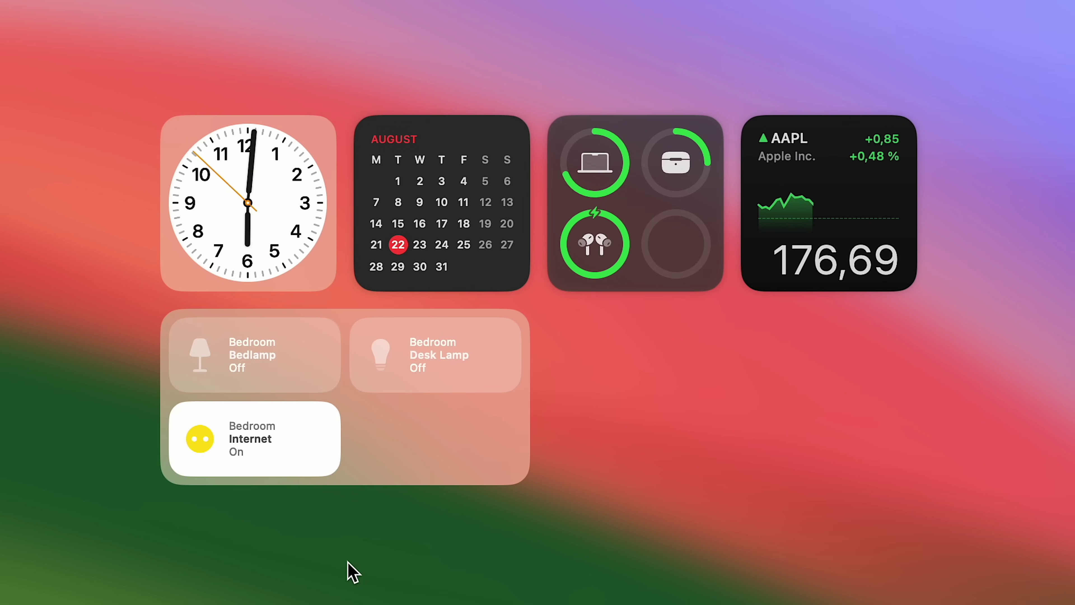
- Toggle the bedroom bed and desk lamps on and off, and tick off the Script reminder
click(244, 358)
click(386, 361)
click(388, 359)
click(297, 361)
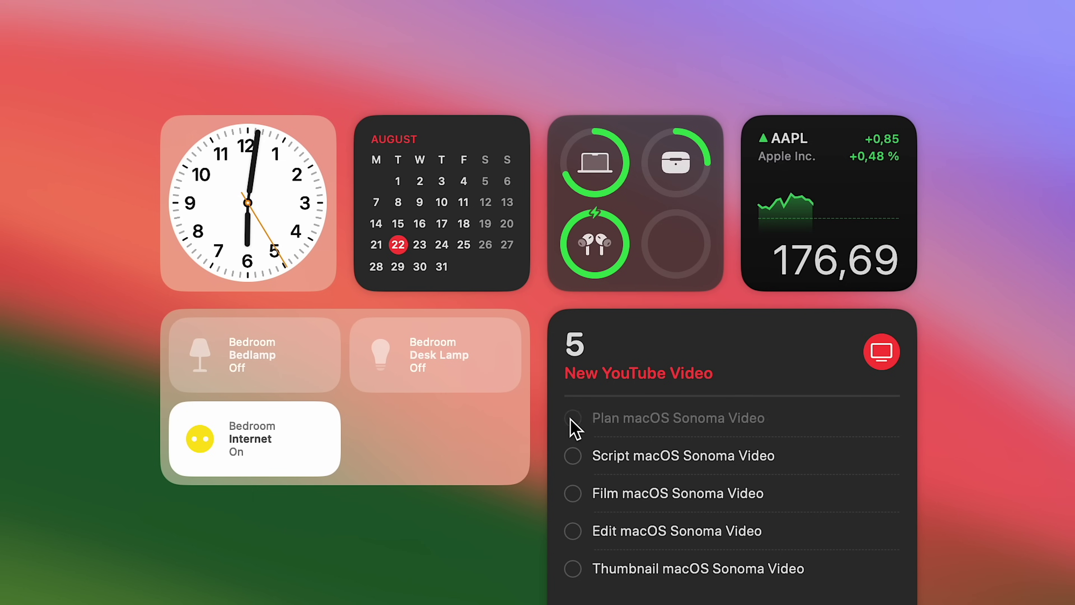
click(572, 419)
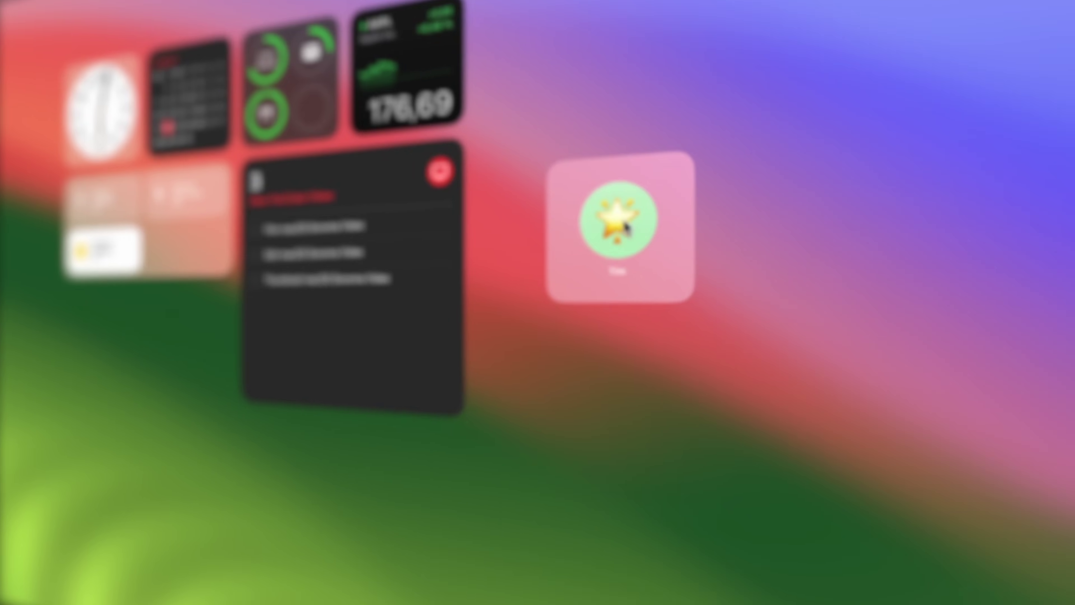
- Turn on Show Buttons for the Contacts widget so it offers call and message buttons
right_click(601, 264)
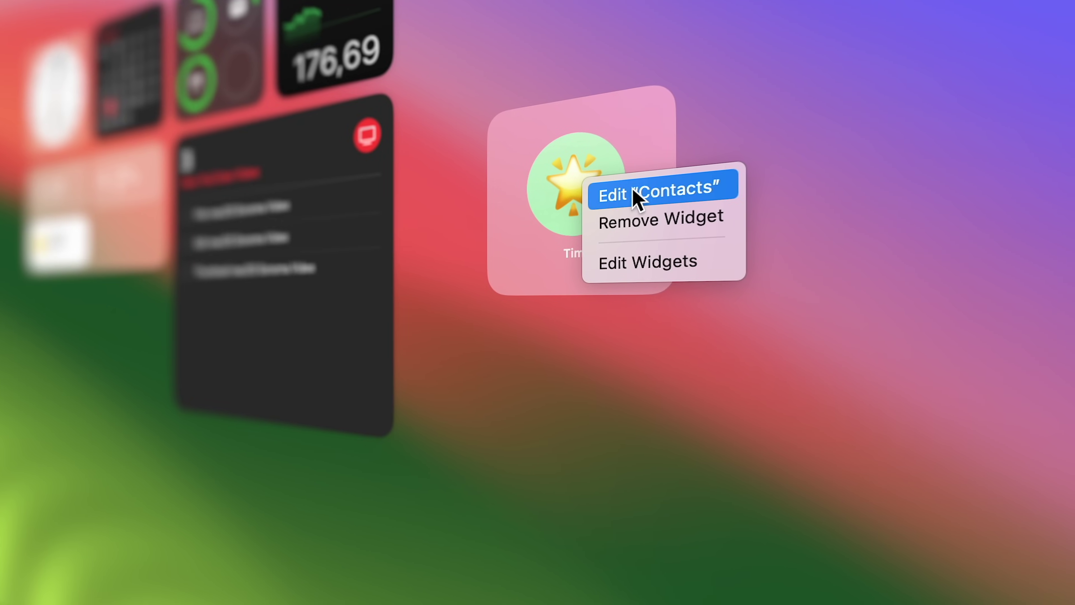
click(679, 198)
click(730, 317)
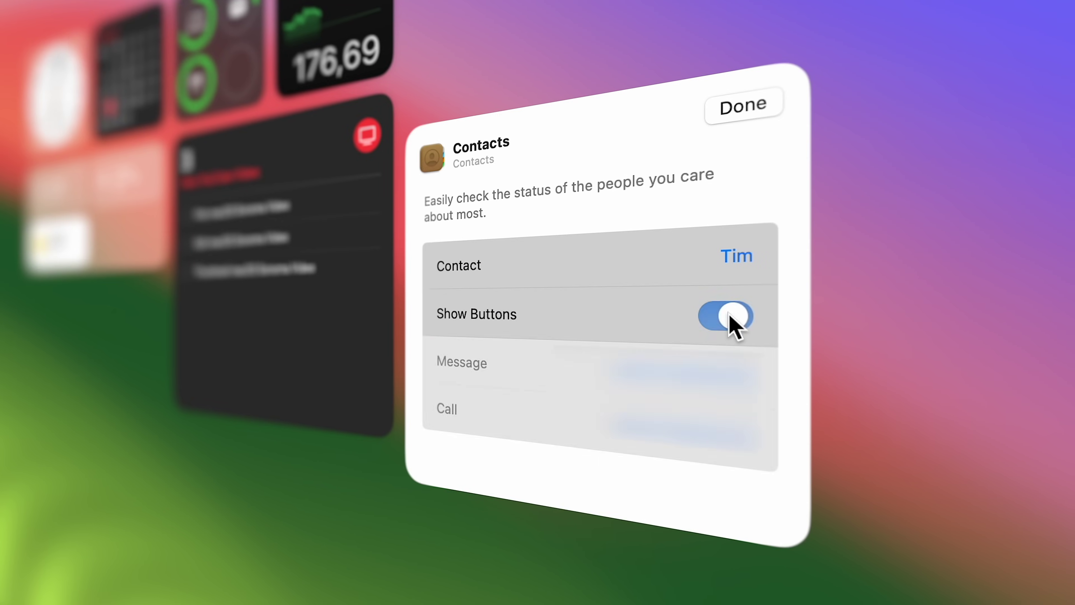
click(746, 111)
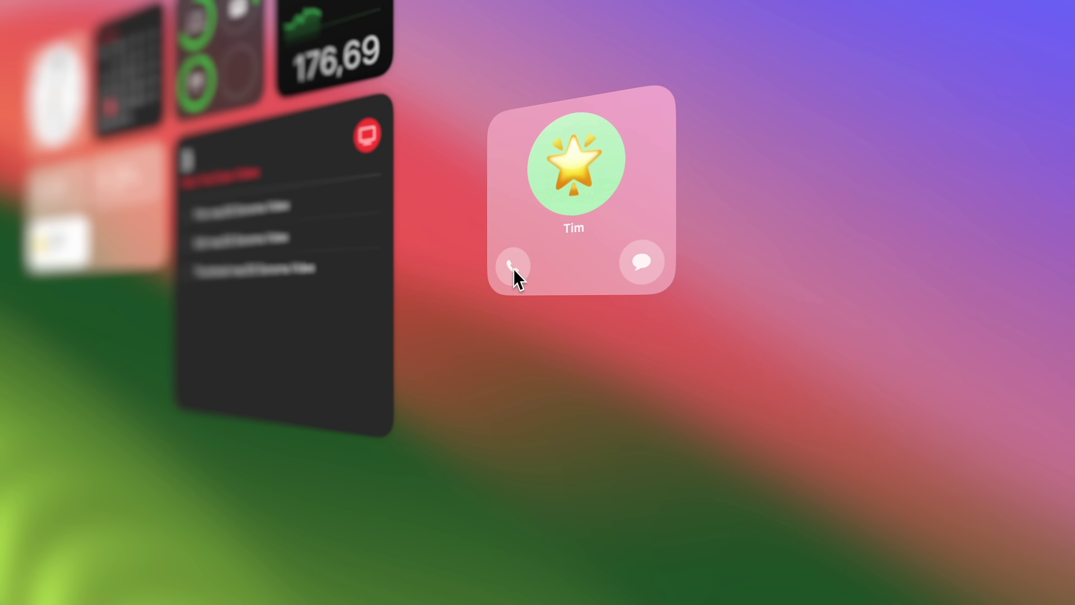
- Browse the Flighty widgets in the desktop widget gallery
right_click(544, 376)
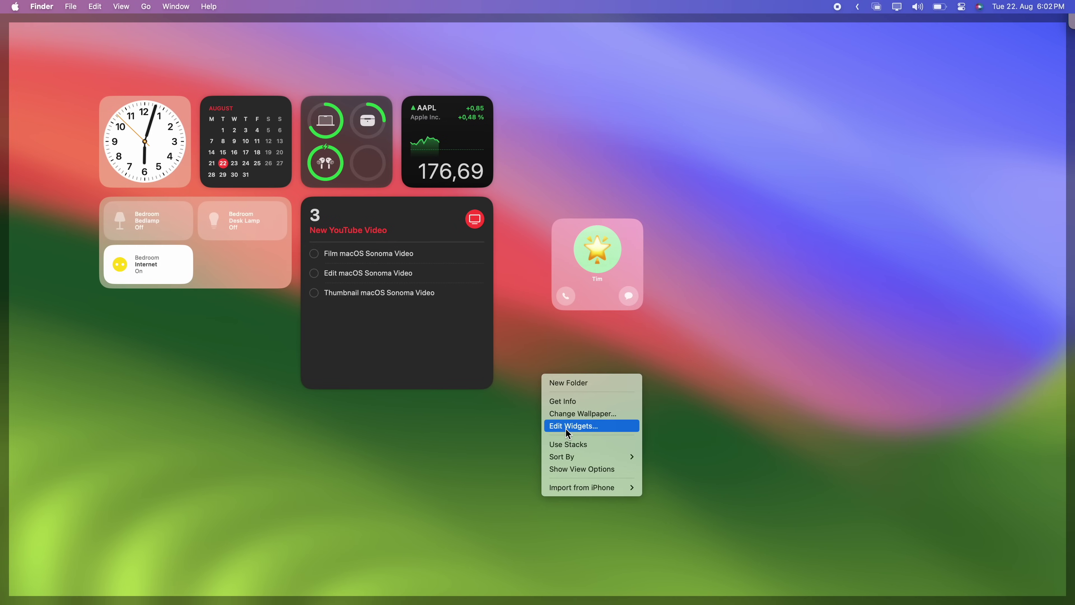
click(568, 431)
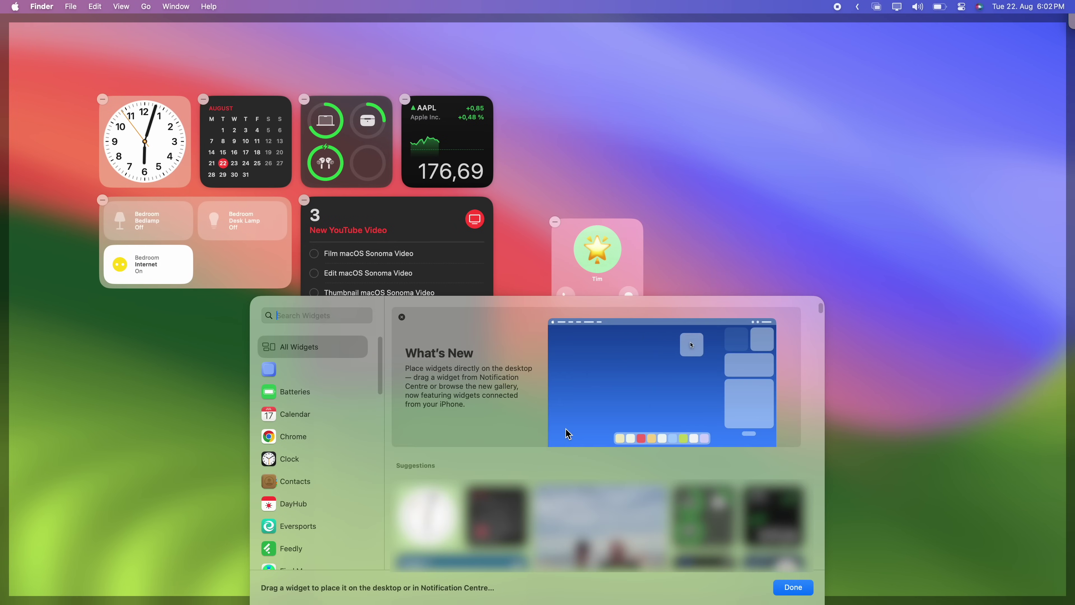
scroll(316, 460, down, 10)
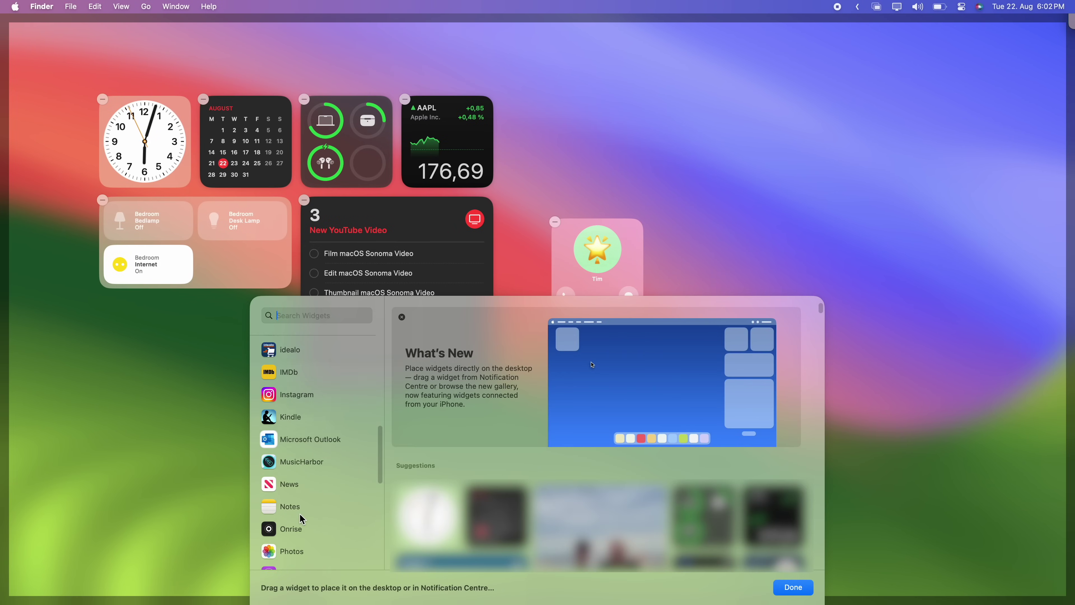
scroll(302, 519, up, 5)
click(307, 376)
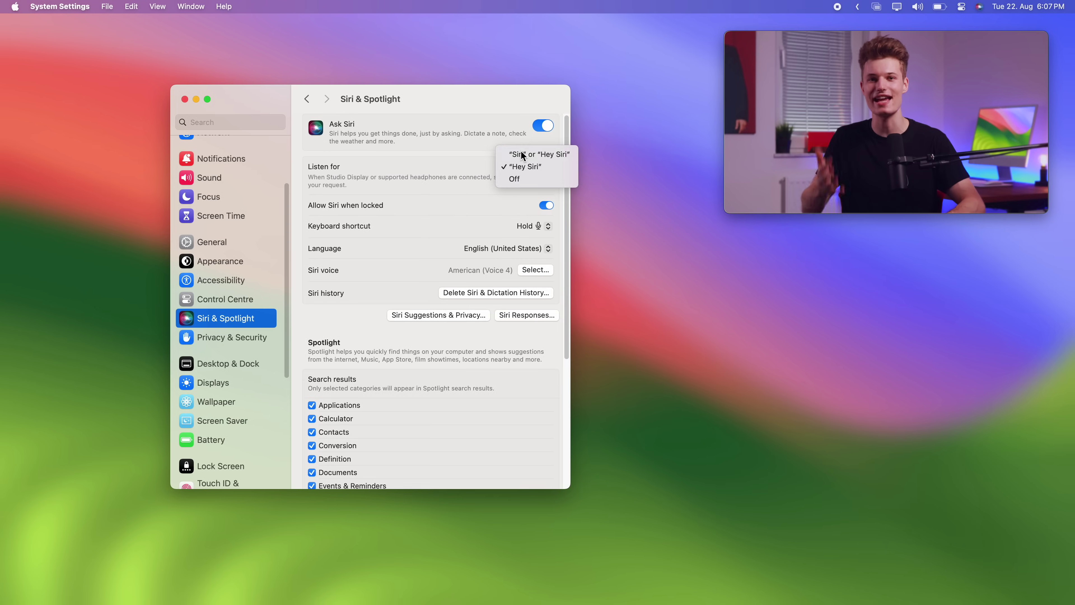
- Set Siri to listen for "Siri" or "Hey Siri" and minimise System Settings
click(522, 155)
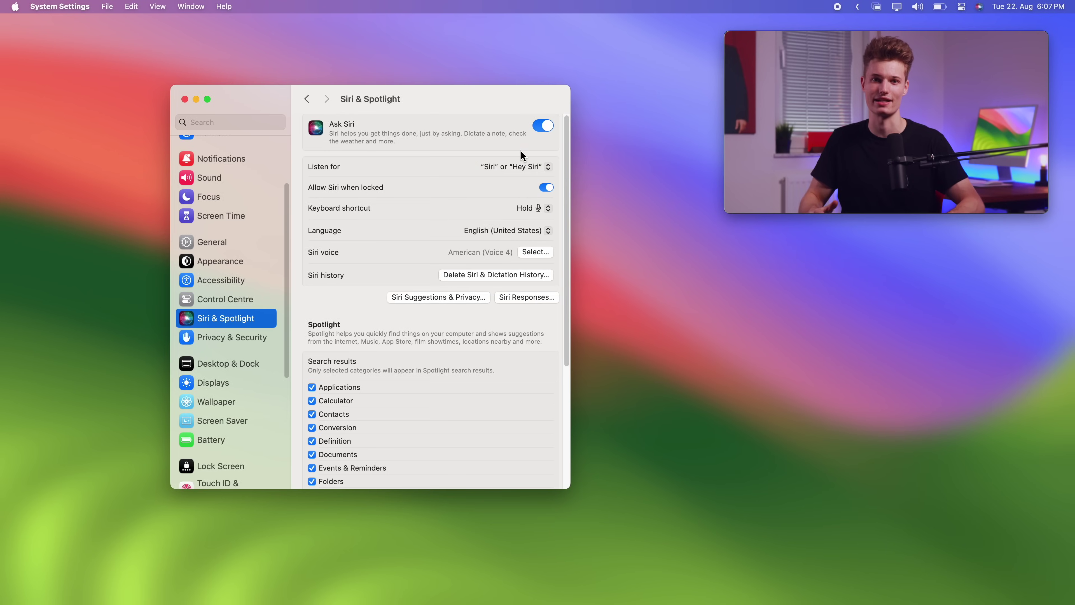
click(196, 99)
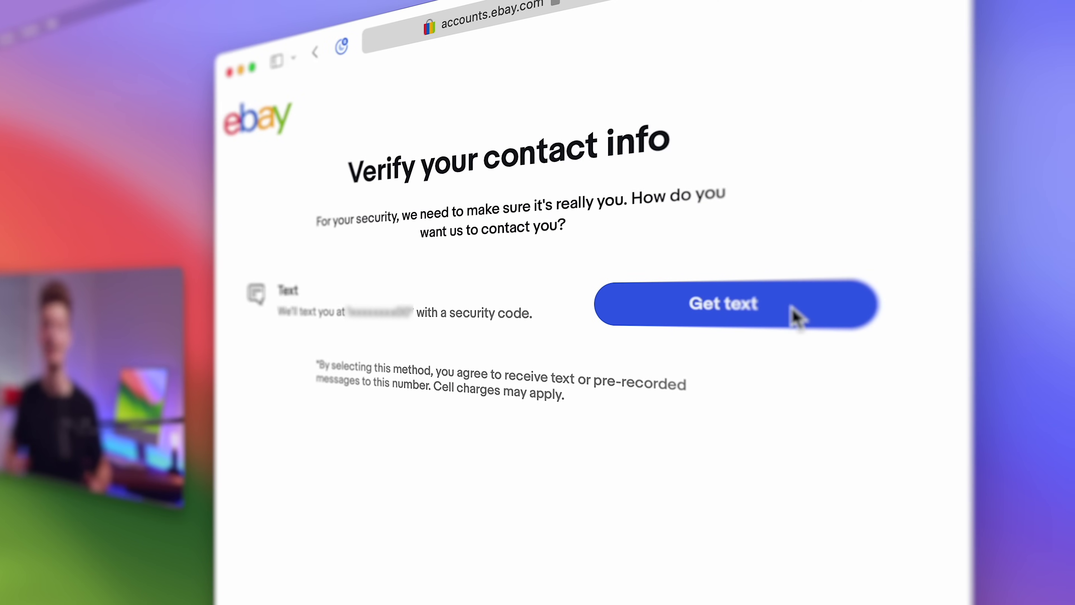
- Request eBay's security code by text from the Verify your contact info page
click(795, 317)
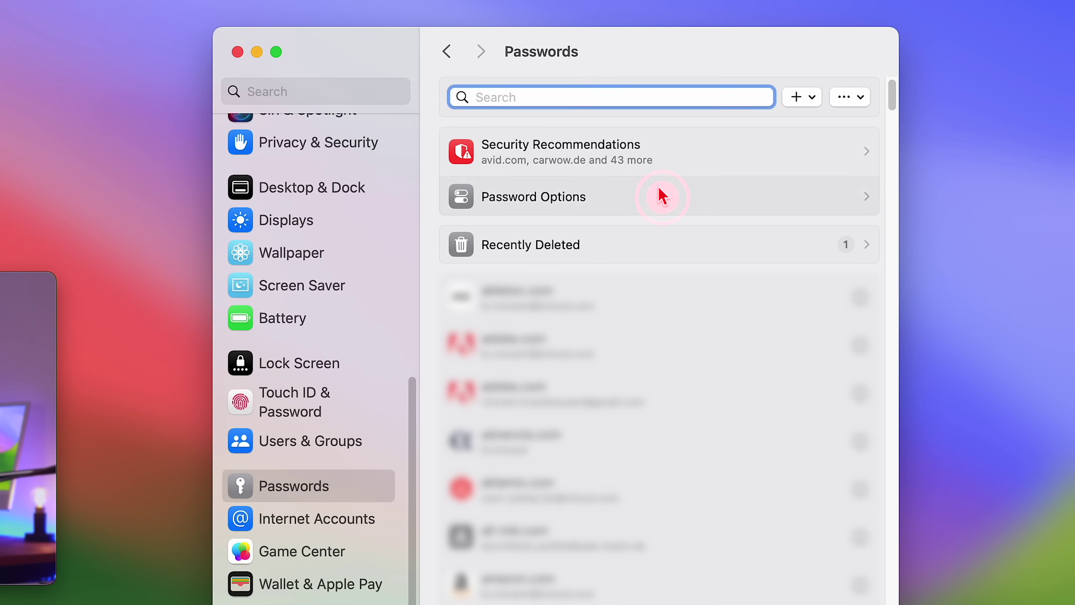
- Review Password Options, with Clean Up Automatically on for verification codes, then return to Passwords
click(663, 195)
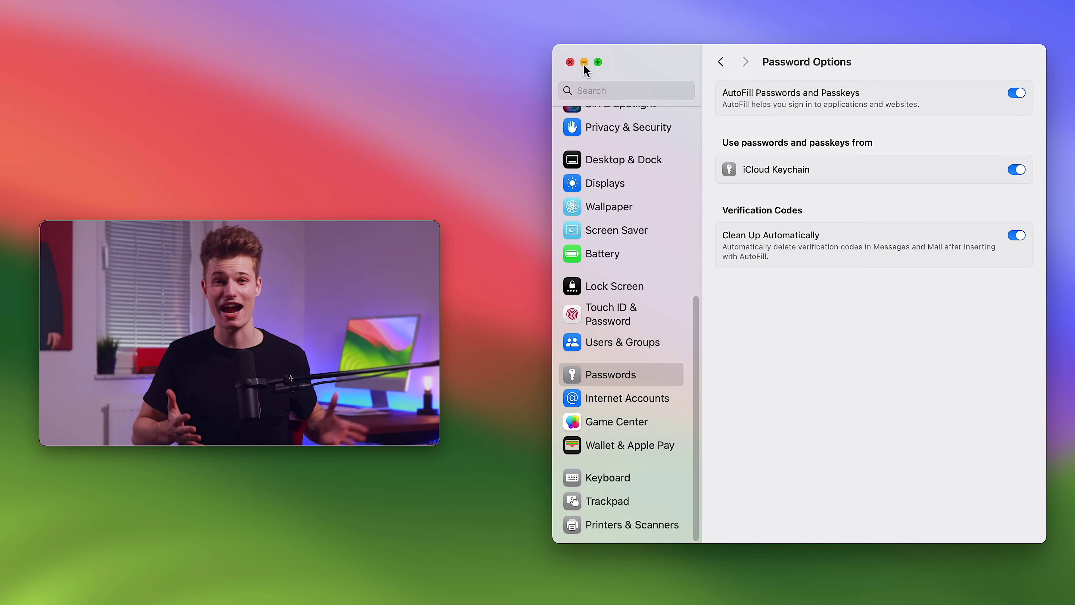
click(721, 62)
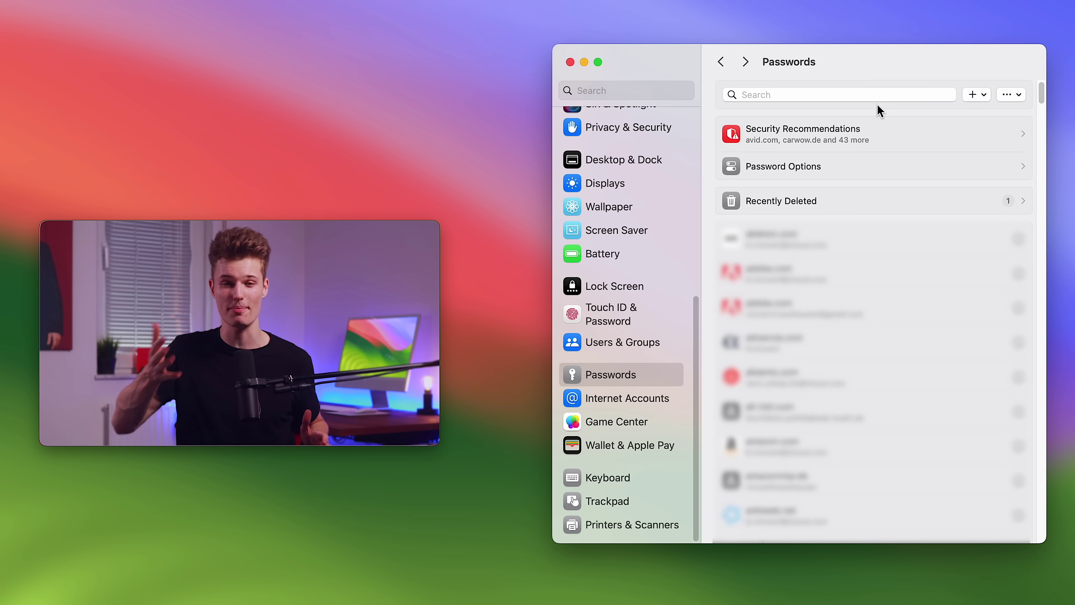
- Create a shared password group named 'Streaming Services' with one added contact
click(982, 95)
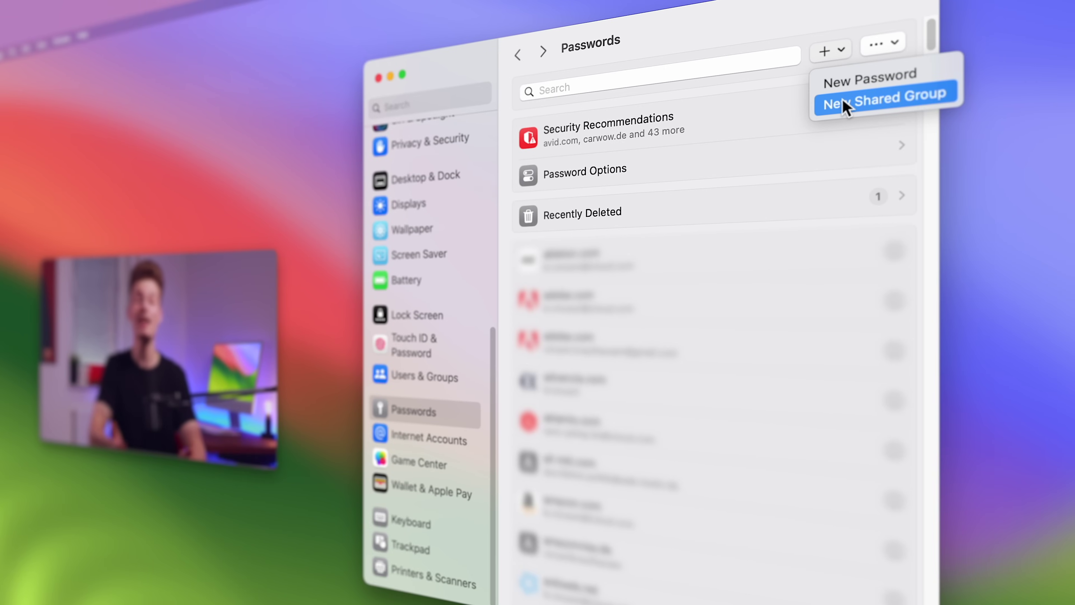
click(844, 107)
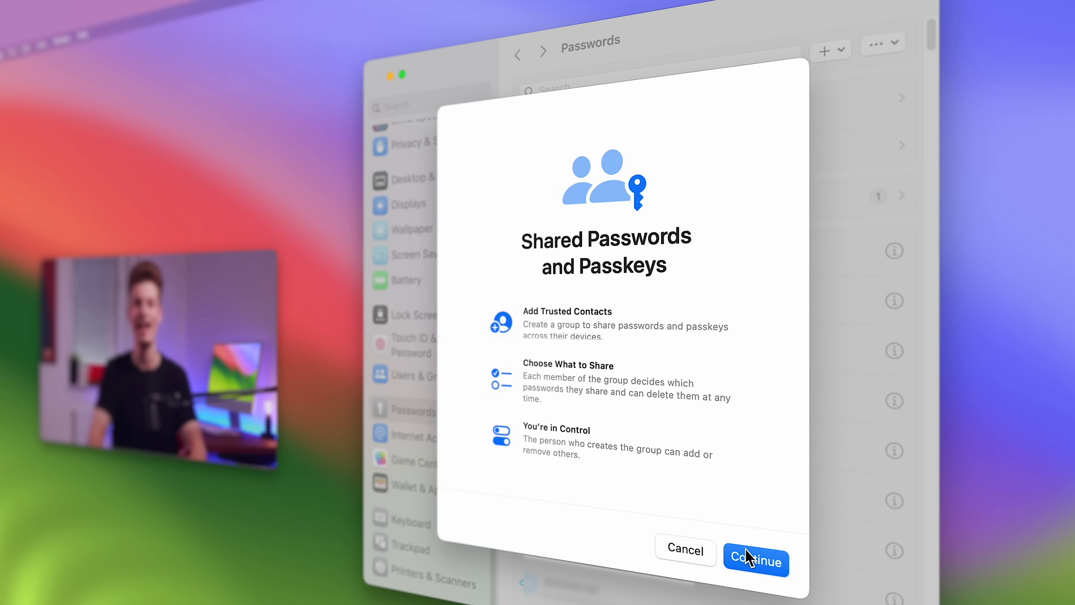
click(747, 563)
text(Streaming Services)
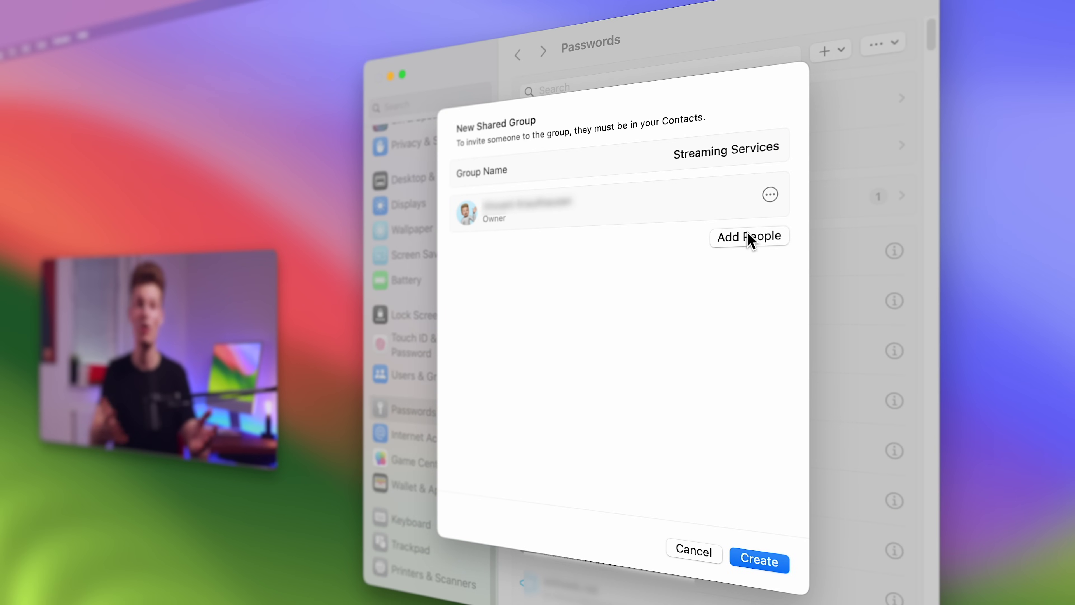
click(750, 236)
click(509, 304)
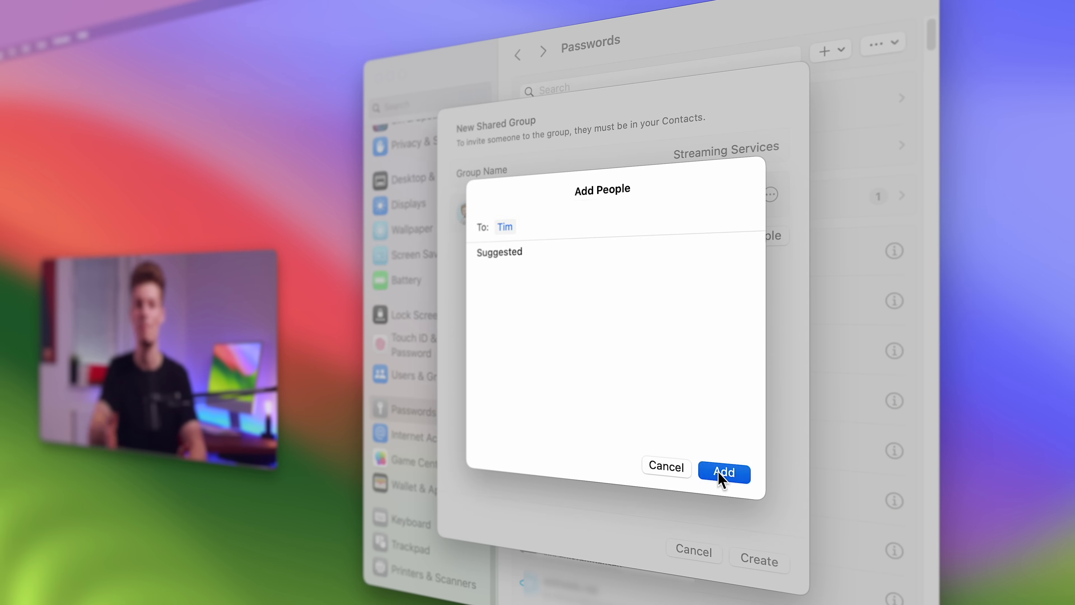
click(725, 470)
- Move the ticked passwords into the group and skip notifying the new member
click(759, 561)
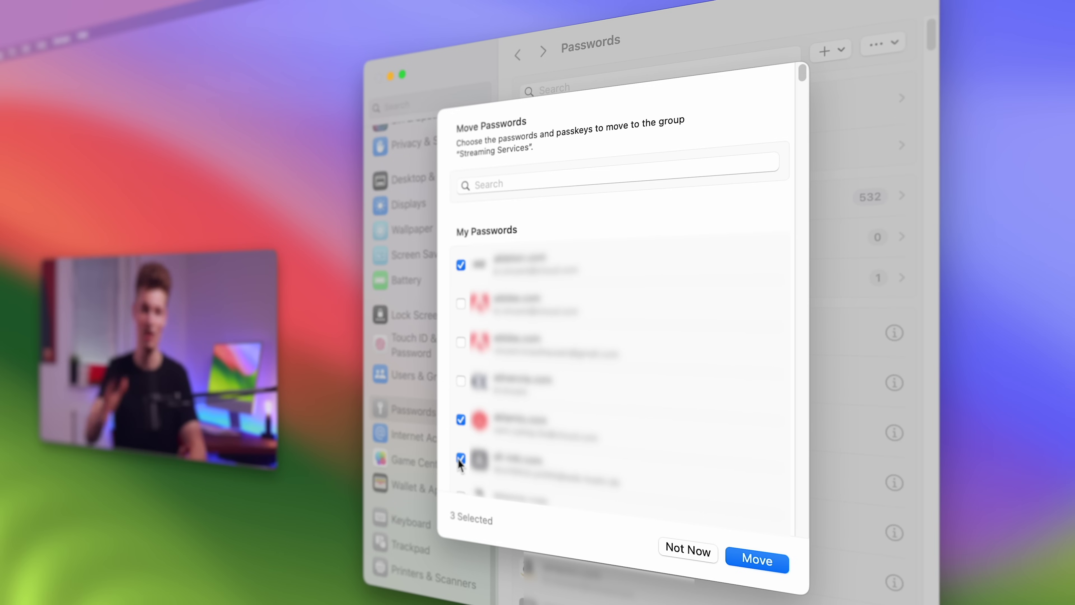
click(757, 562)
click(640, 544)
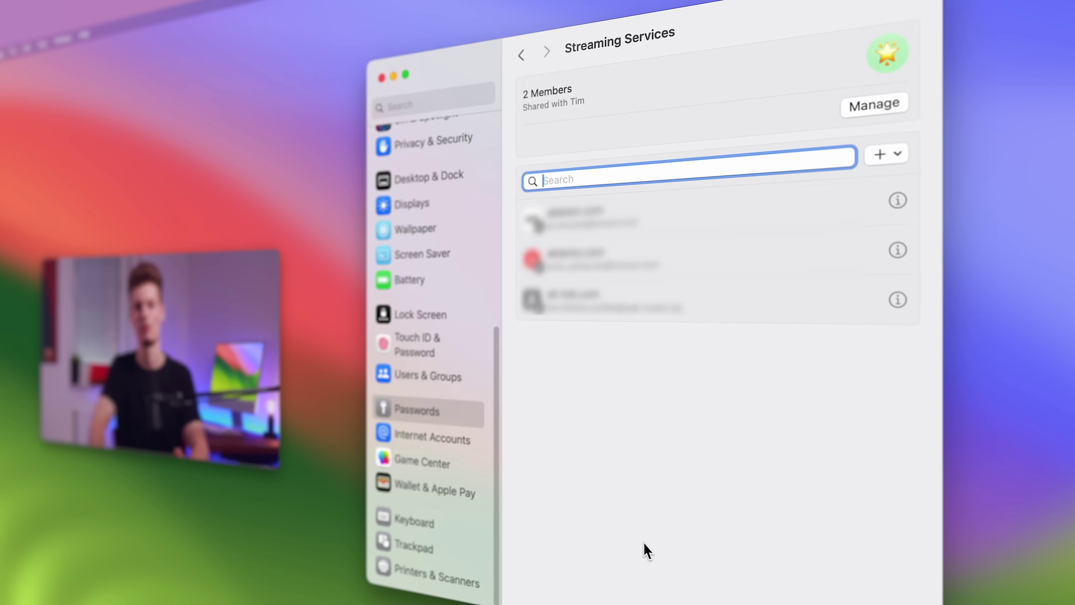
- Close System Settings, move the video window to the upper left, and launch Safari
click(378, 77)
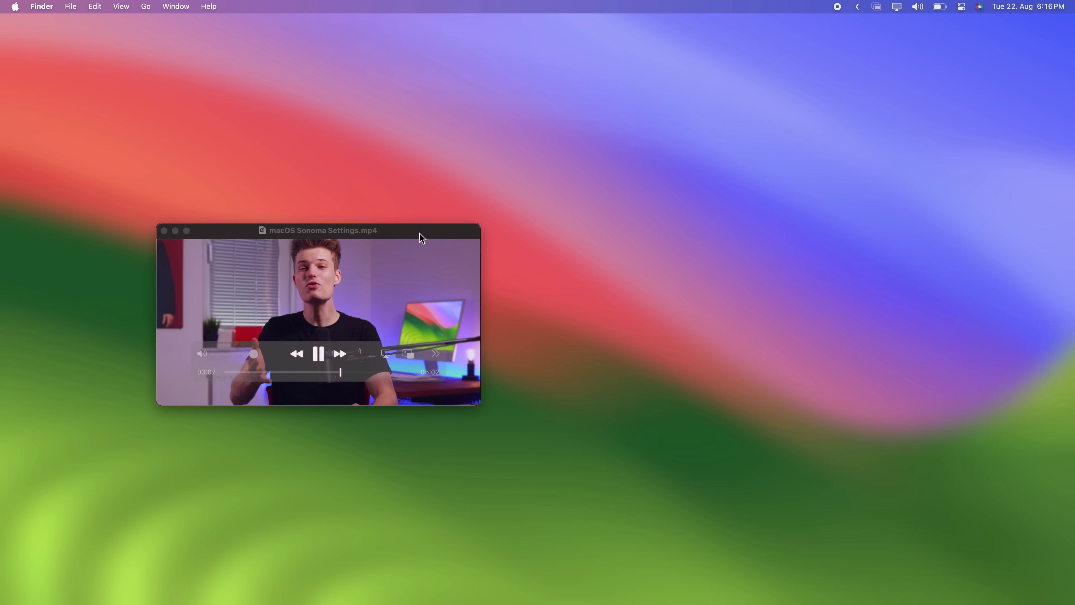
drag(420, 238, 305, 96)
click(351, 347)
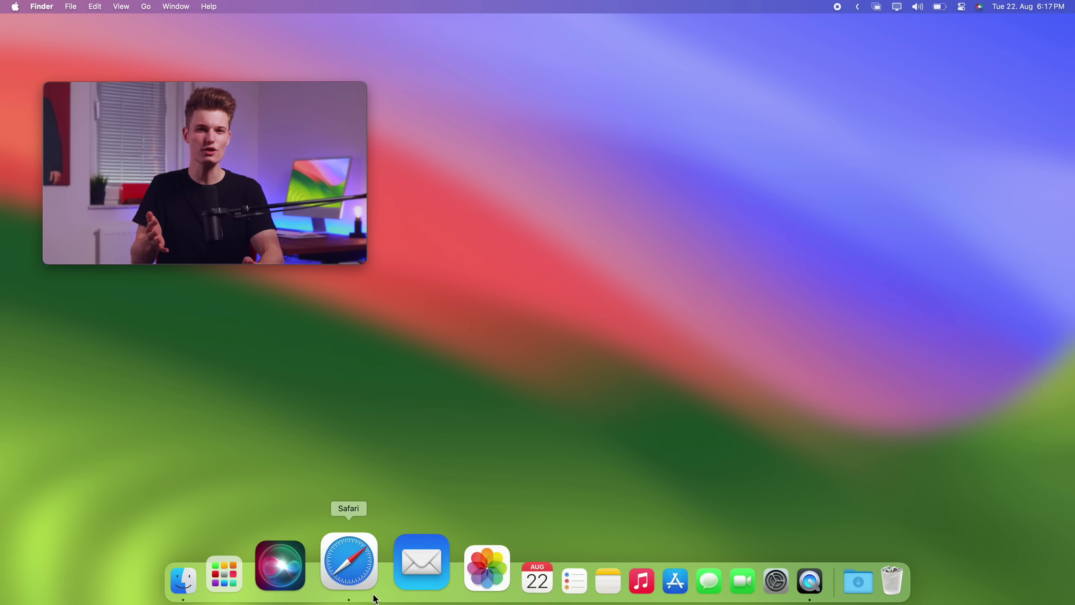
click(364, 564)
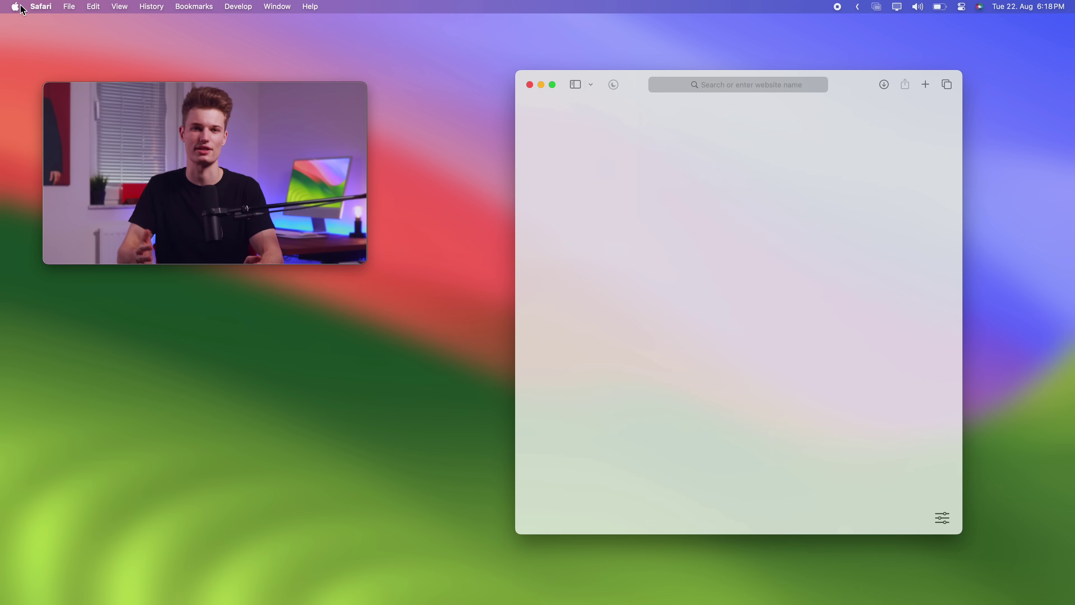
- Close the private YouTube window and set Safari's Private Browsing search engine to DuckDuckGo
click(34, 6)
click(43, 54)
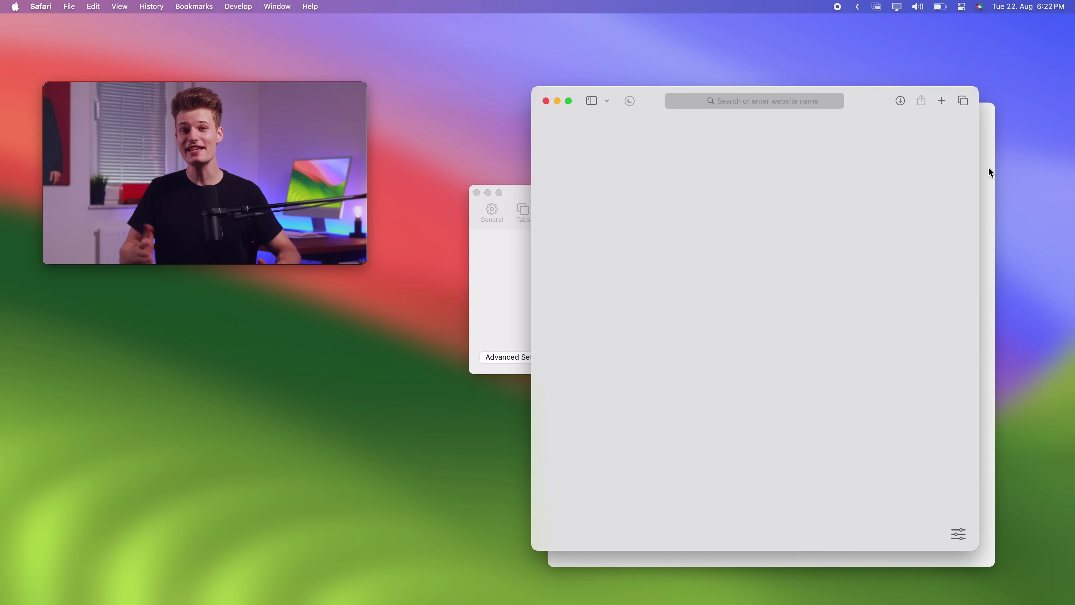
click(988, 167)
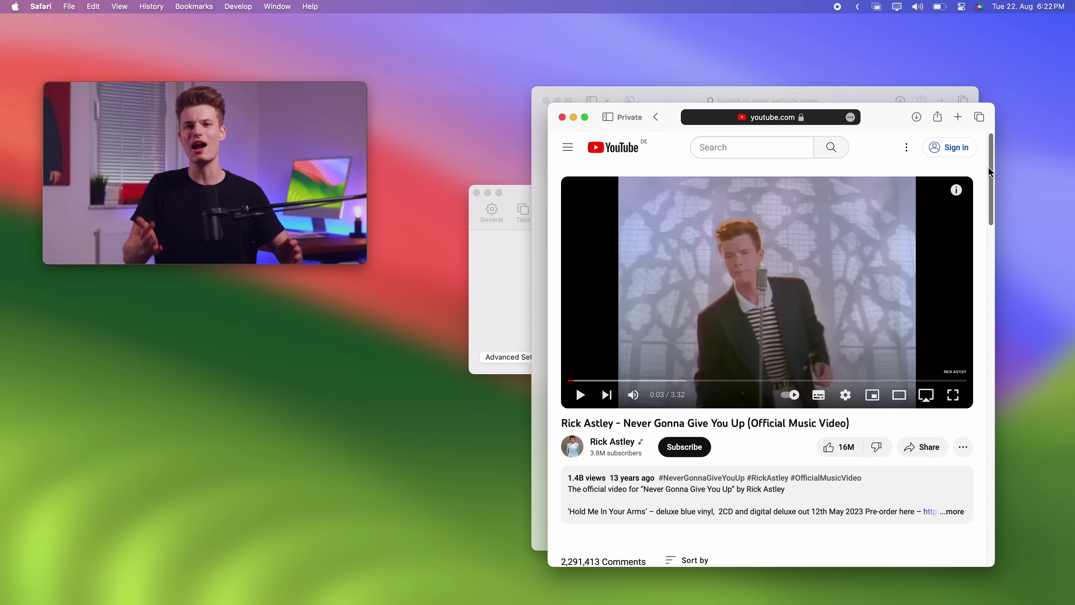
click(563, 118)
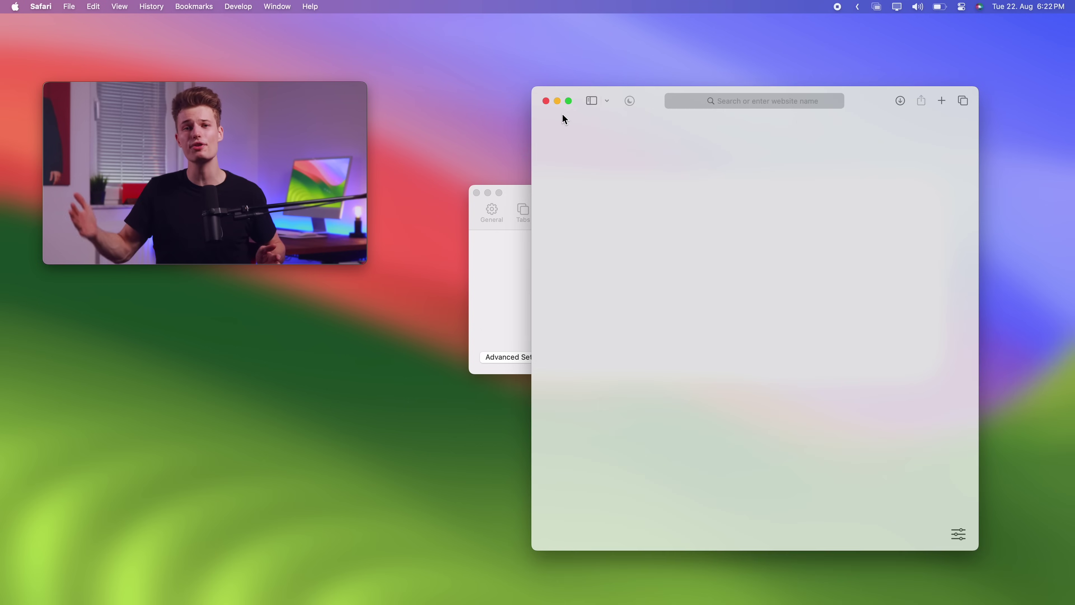
click(504, 275)
click(385, 215)
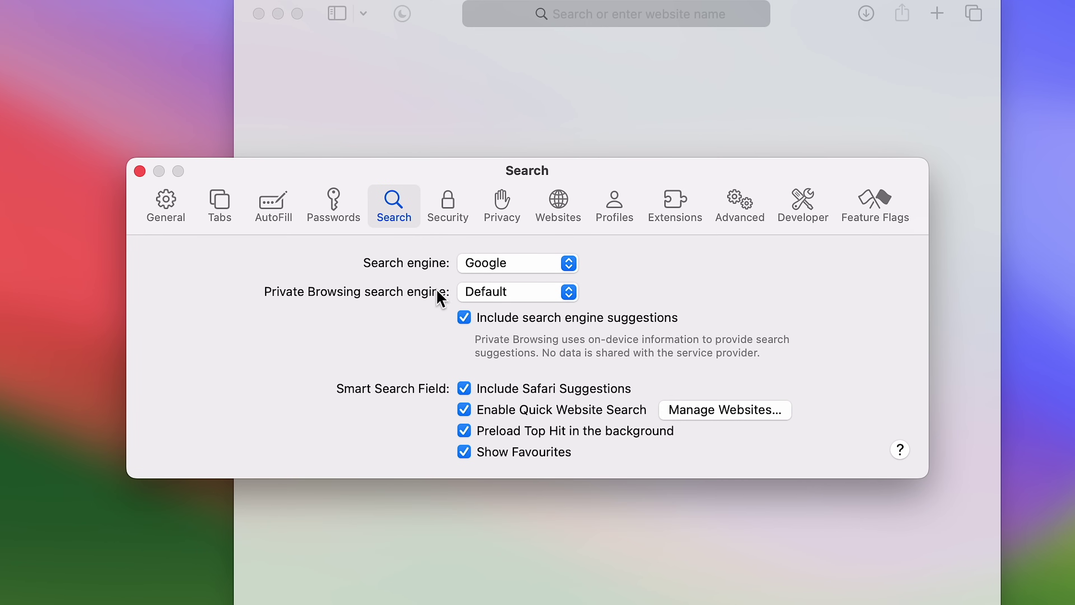
click(524, 291)
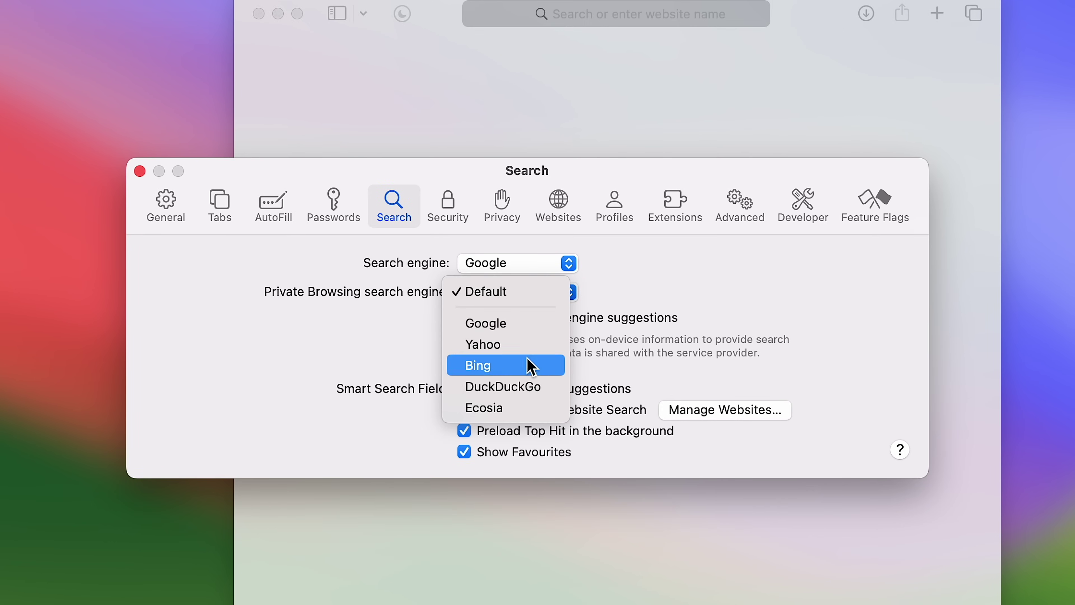
click(533, 387)
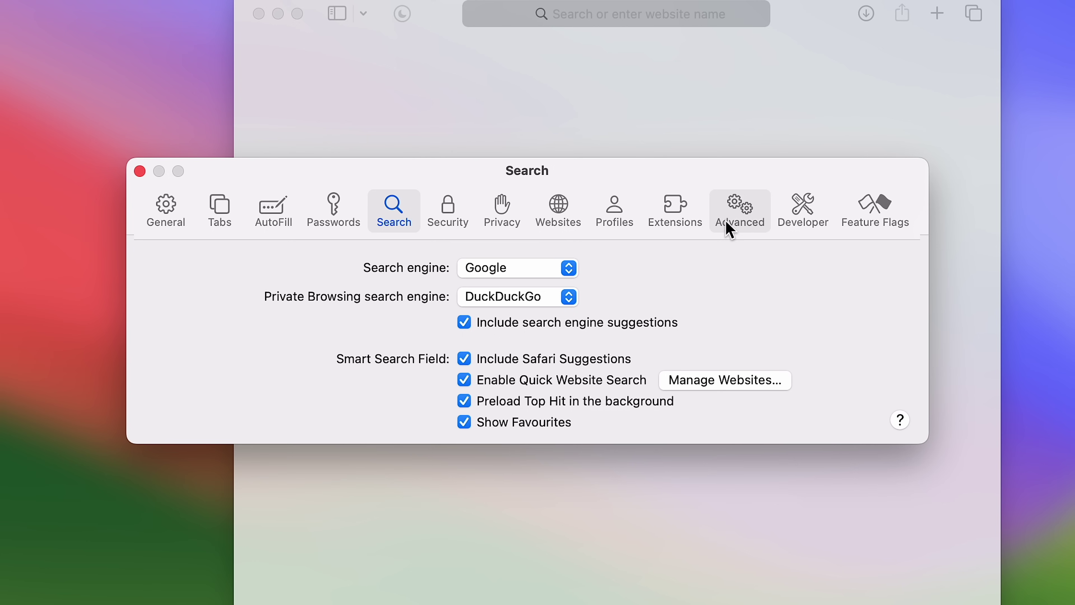
- Check in Safari's Advanced settings where tracking and fingerprinting protection applies
click(730, 231)
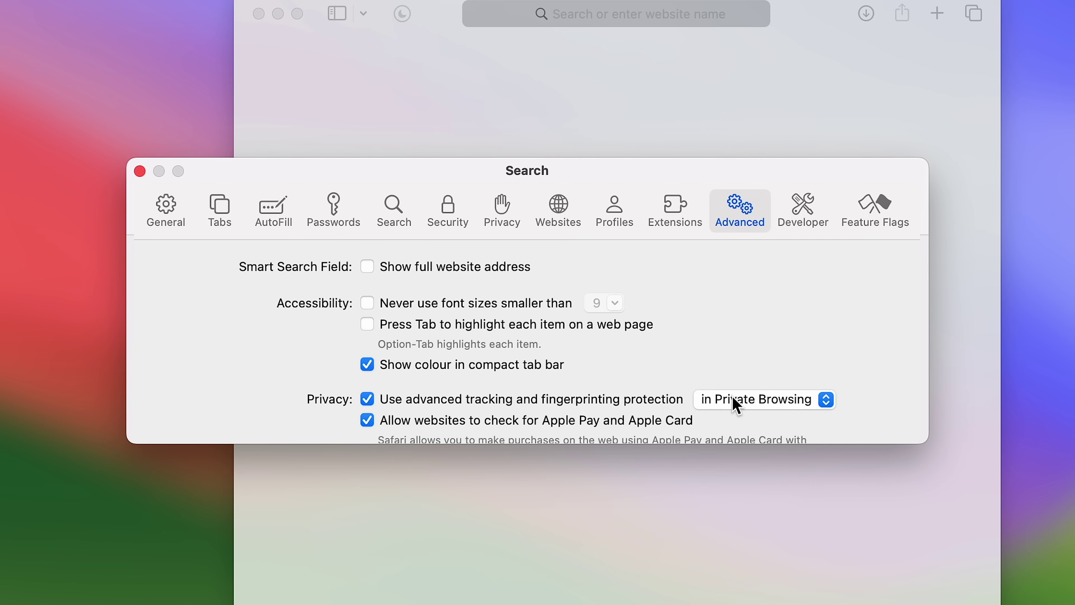
click(736, 404)
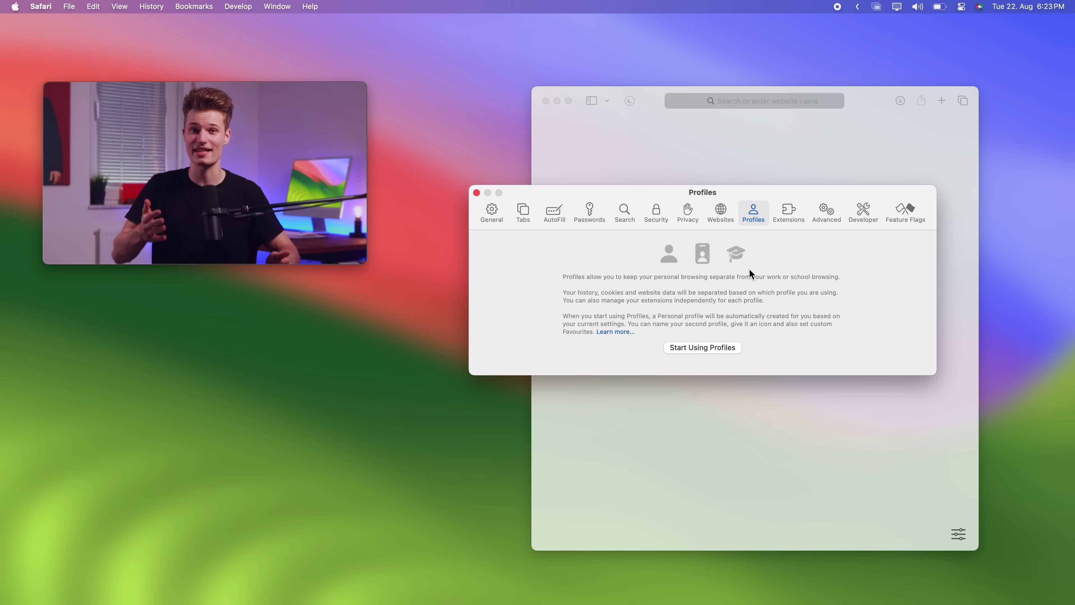
- Create a Safari browsing profile named Work and close the profile settings
click(722, 349)
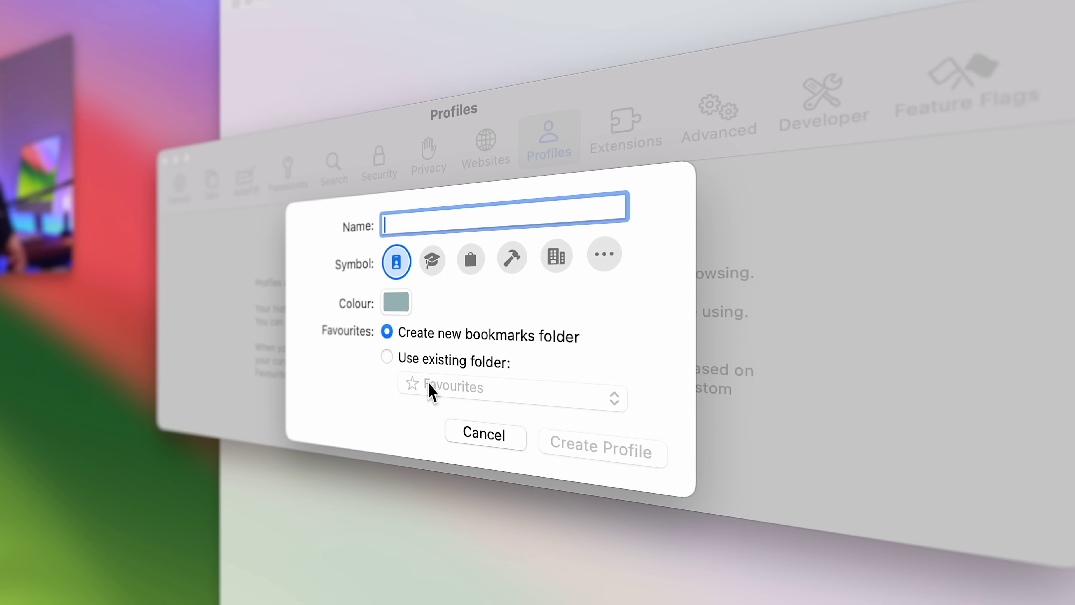
text(Work)
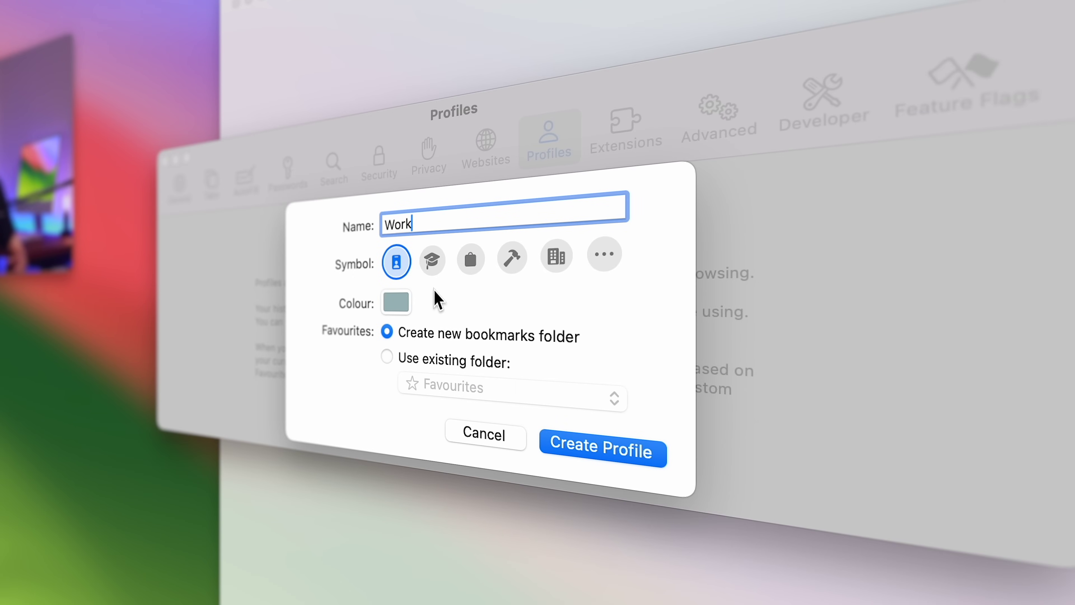
click(569, 438)
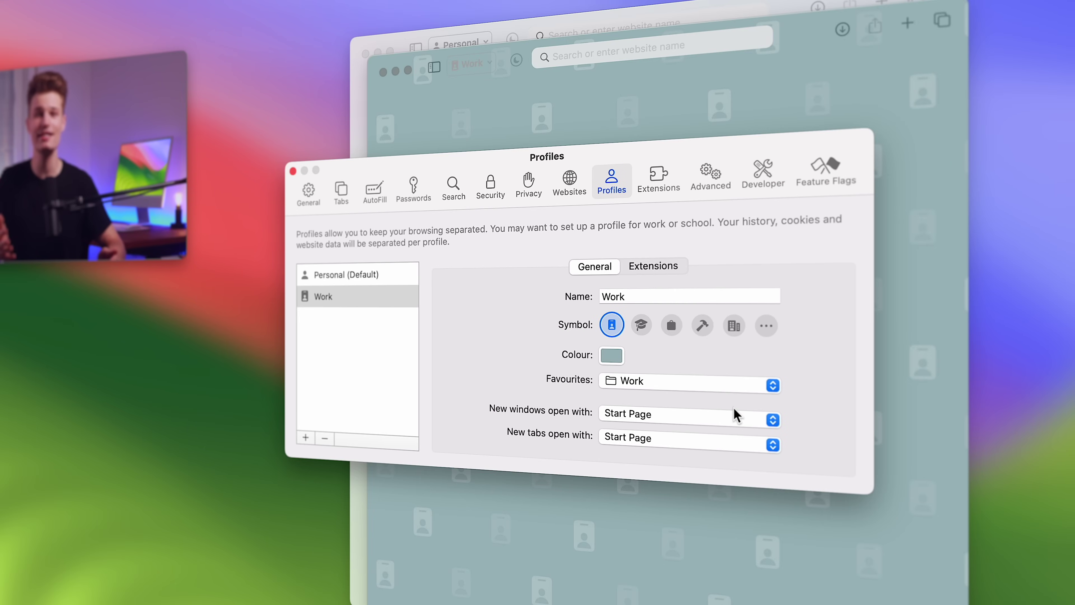
click(293, 171)
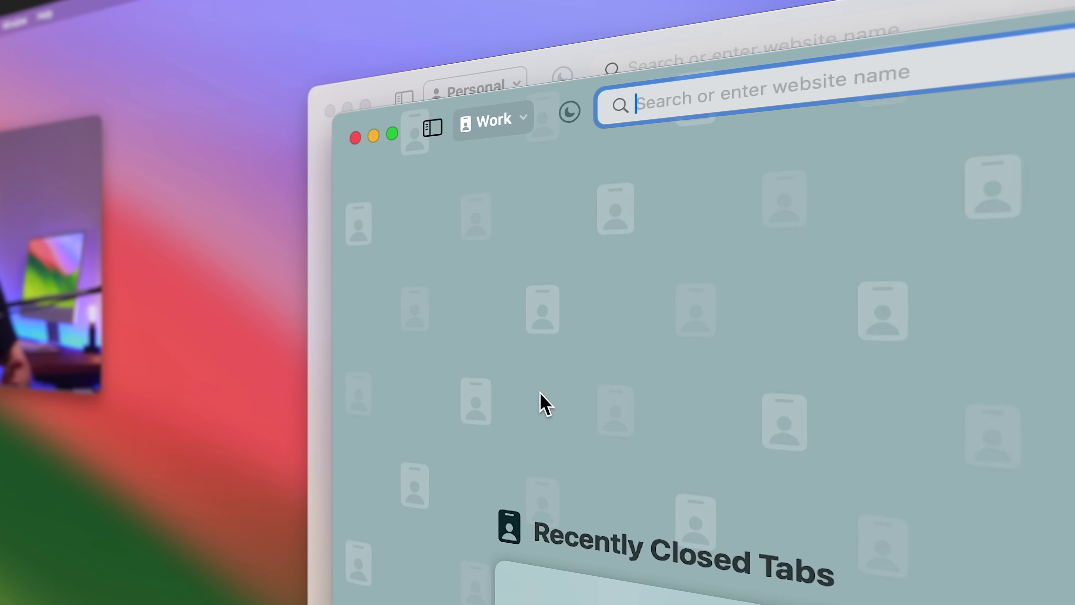
- Switch from the Work window to the Personal window and back to Work
click(540, 123)
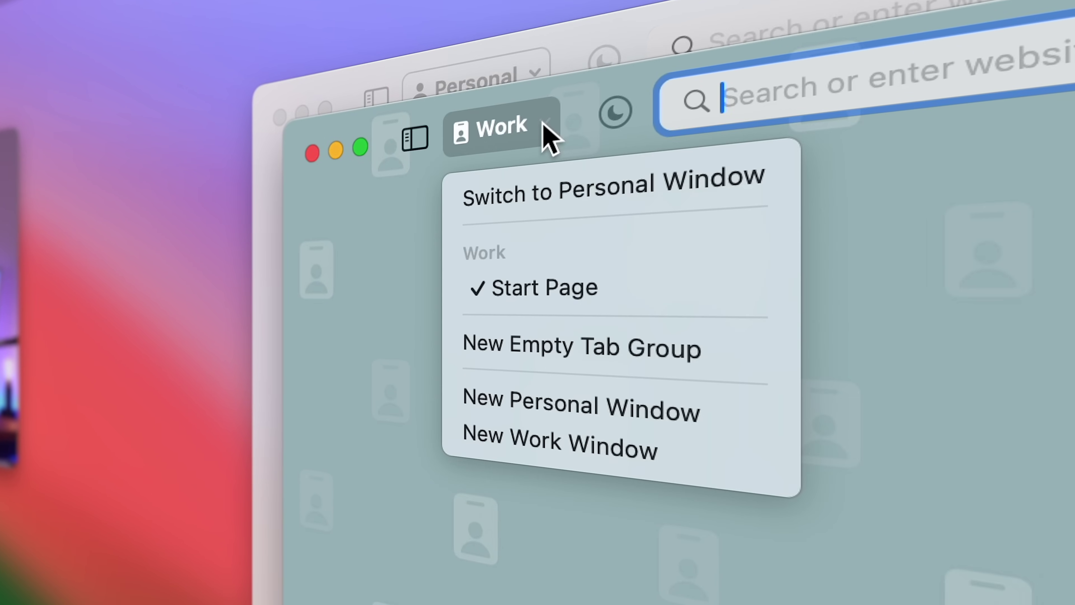
click(542, 191)
click(554, 127)
click(569, 190)
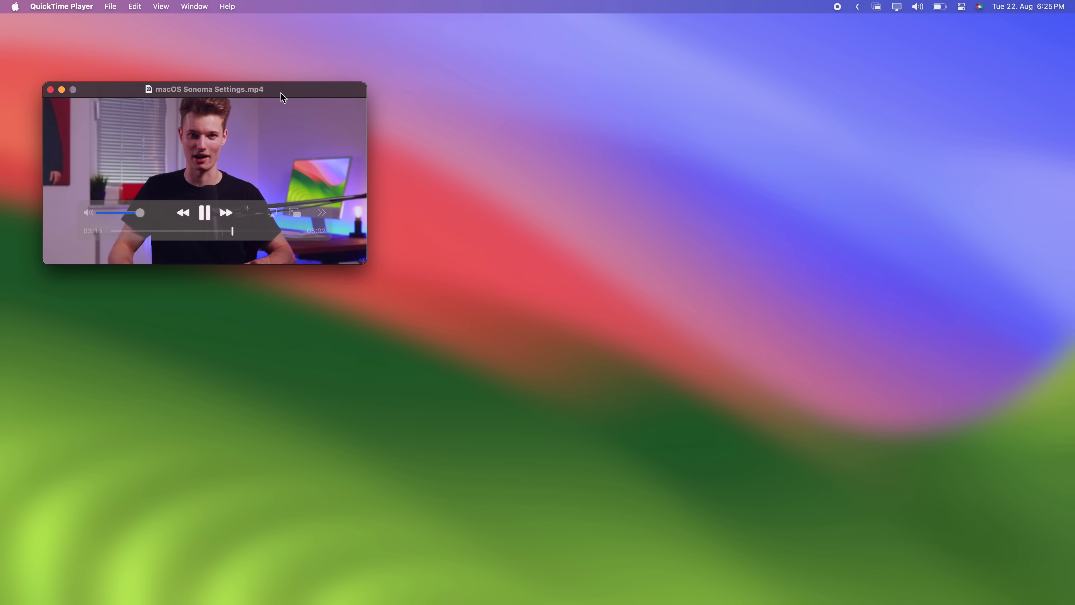
drag(283, 98, 898, 98)
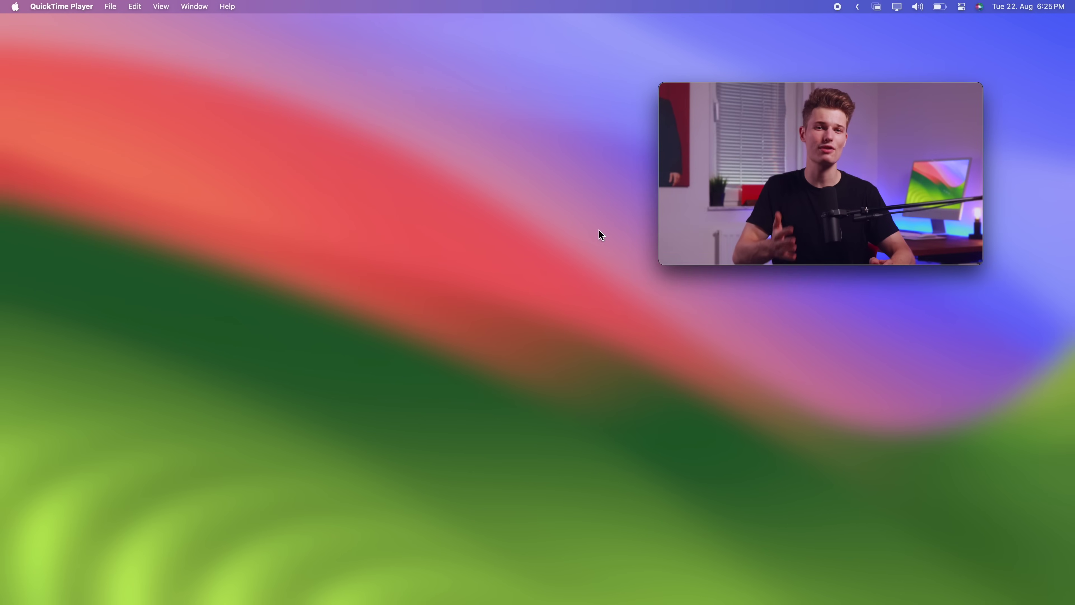
- Show the New YouTube Video list as columns named In Progress and Done
click(788, 601)
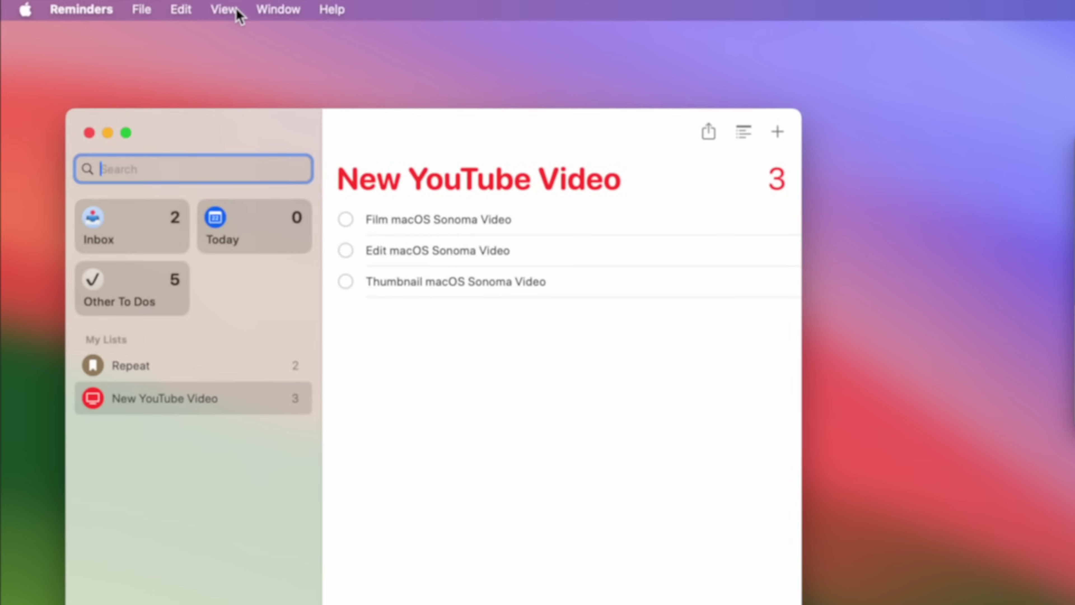
click(139, 6)
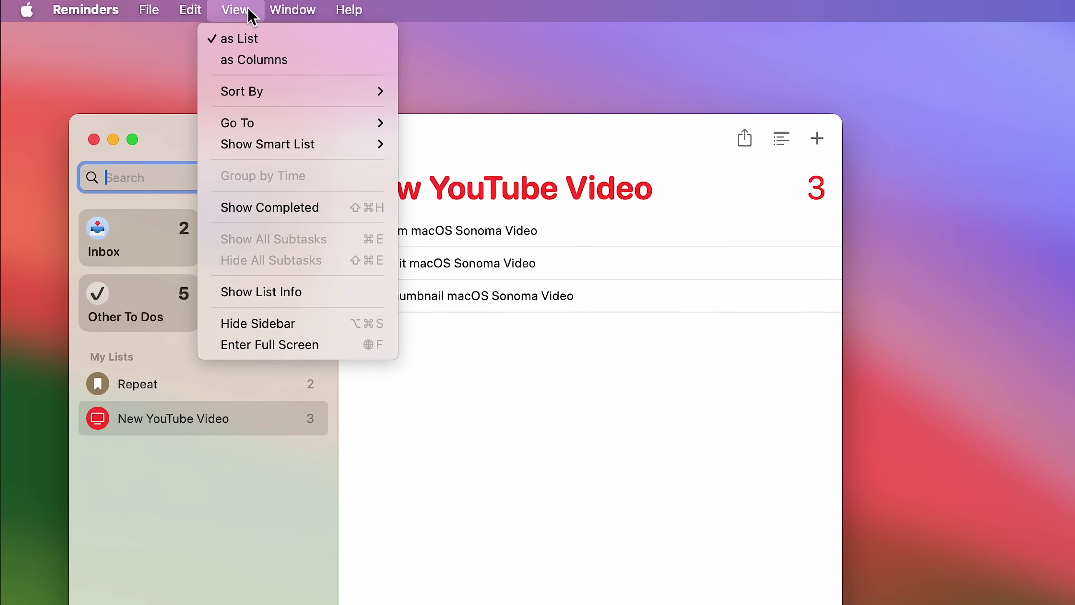
click(250, 61)
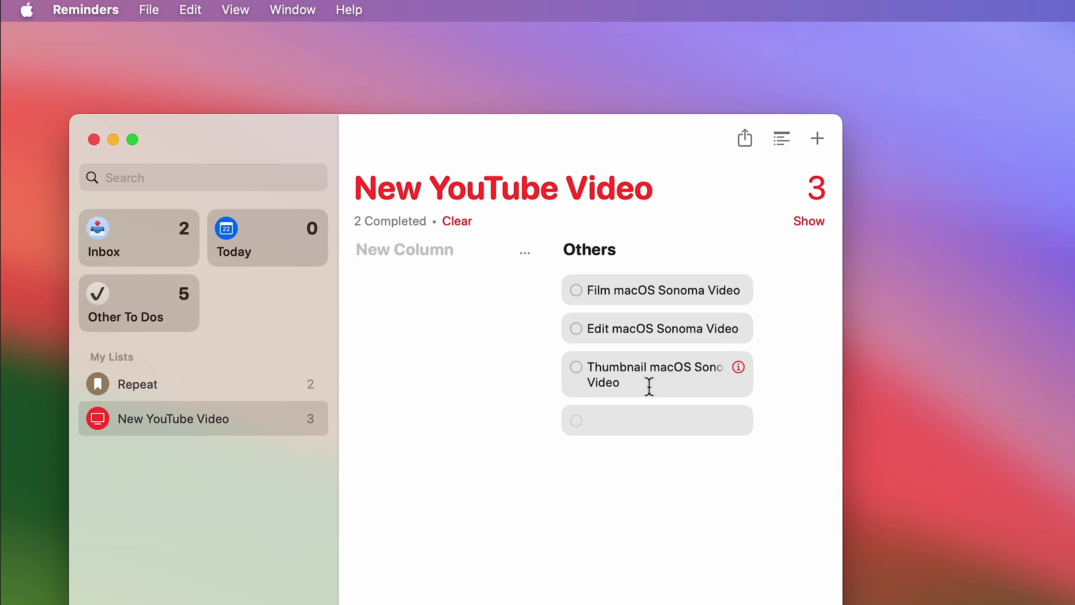
key(Return)
right_click(556, 478)
click(611, 578)
text(Done)
key(Return)
- Move Film into Done, and Thumbnail then Edit into In Progress
scroll(770, 298, right, 2)
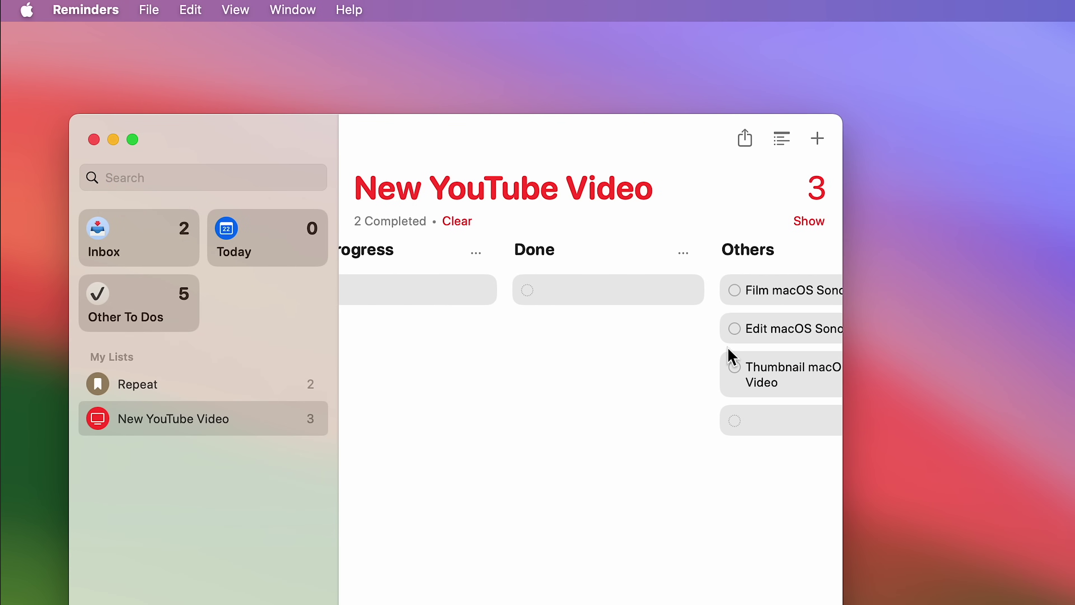
click(806, 306)
drag(806, 306, 588, 292)
drag(816, 343, 407, 316)
drag(775, 305, 442, 350)
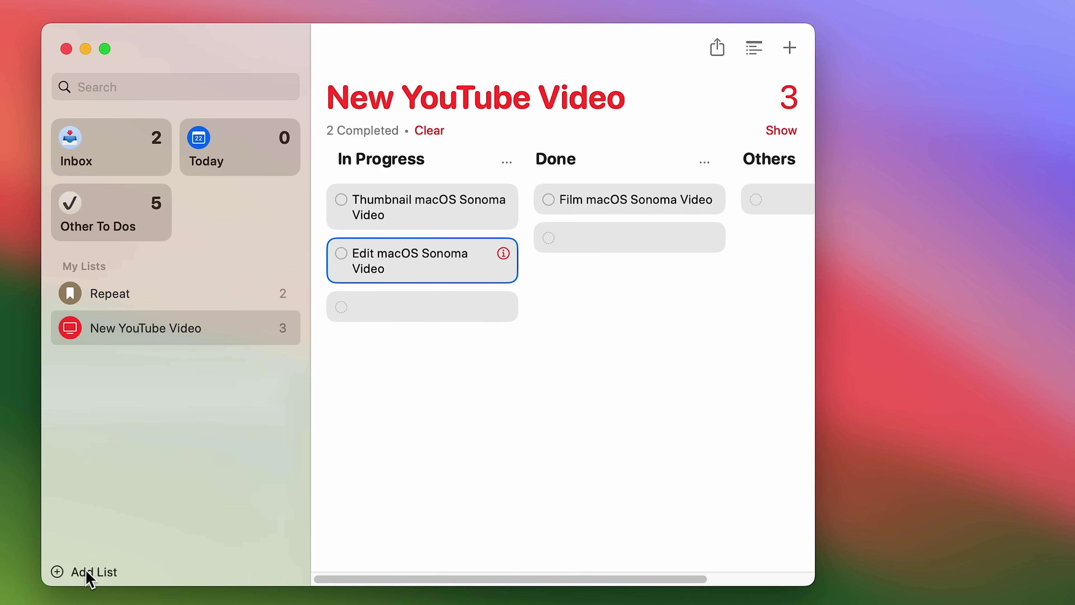
- Create a new reminder list named Shopping with the Shopping list type
click(90, 573)
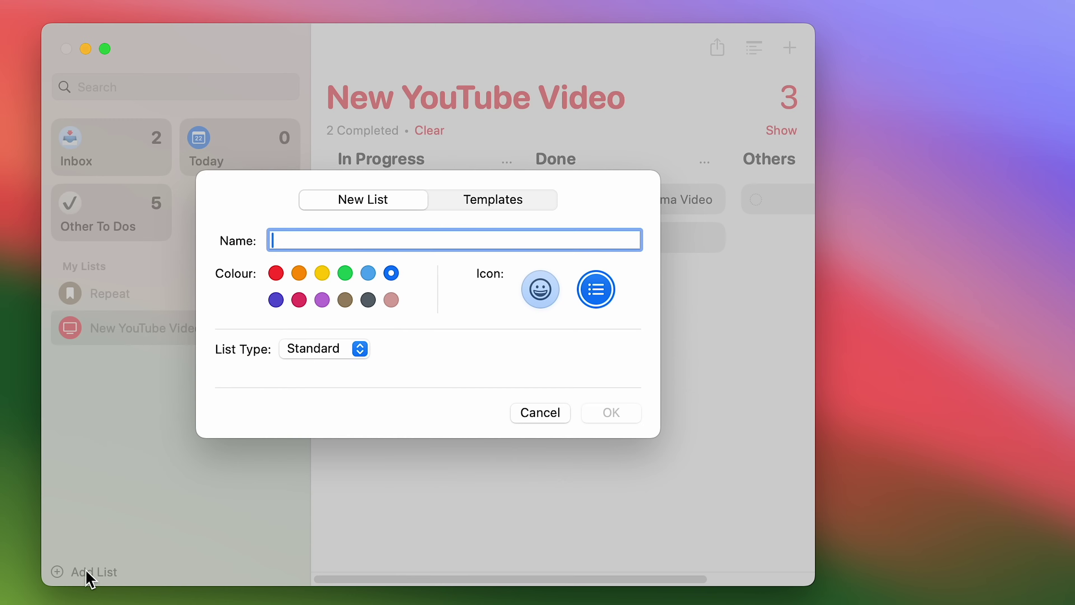
click(341, 349)
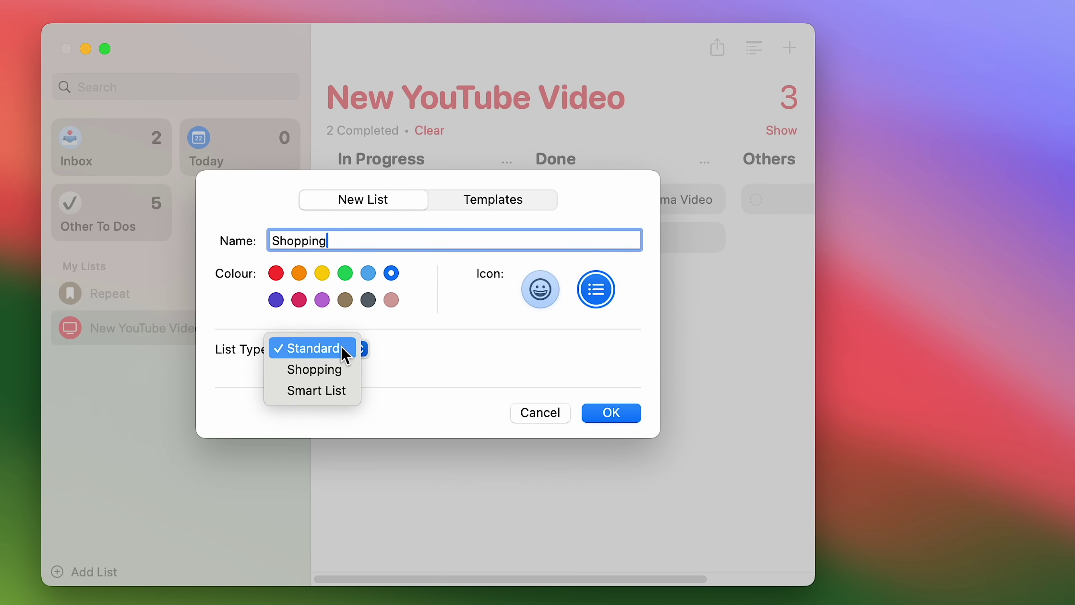
click(343, 369)
click(606, 421)
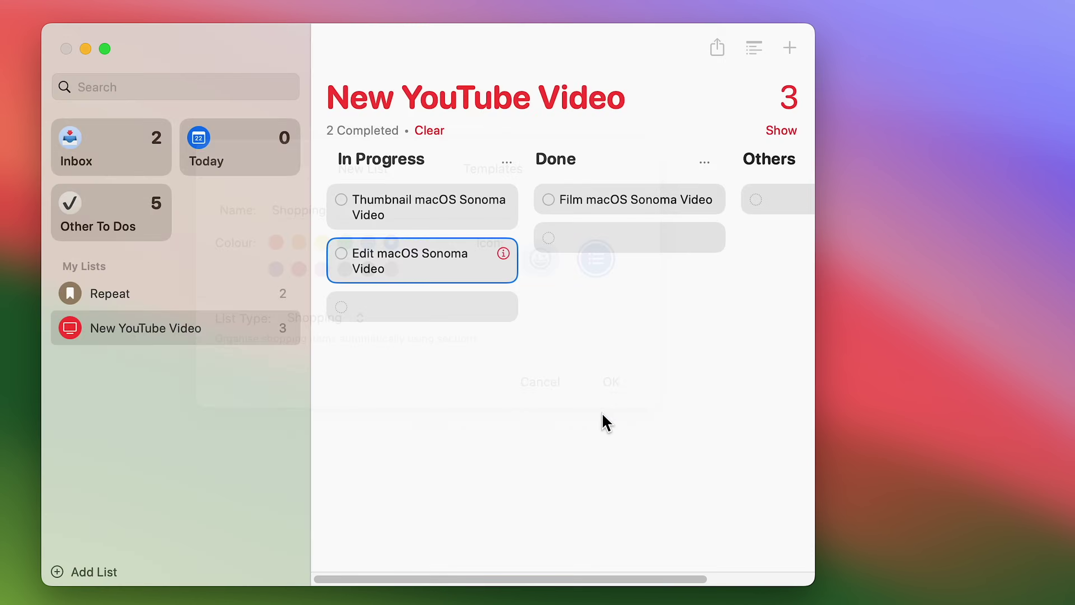
- Add Bread, Cucumber and Shampoo as items in the Shopping list
click(606, 421)
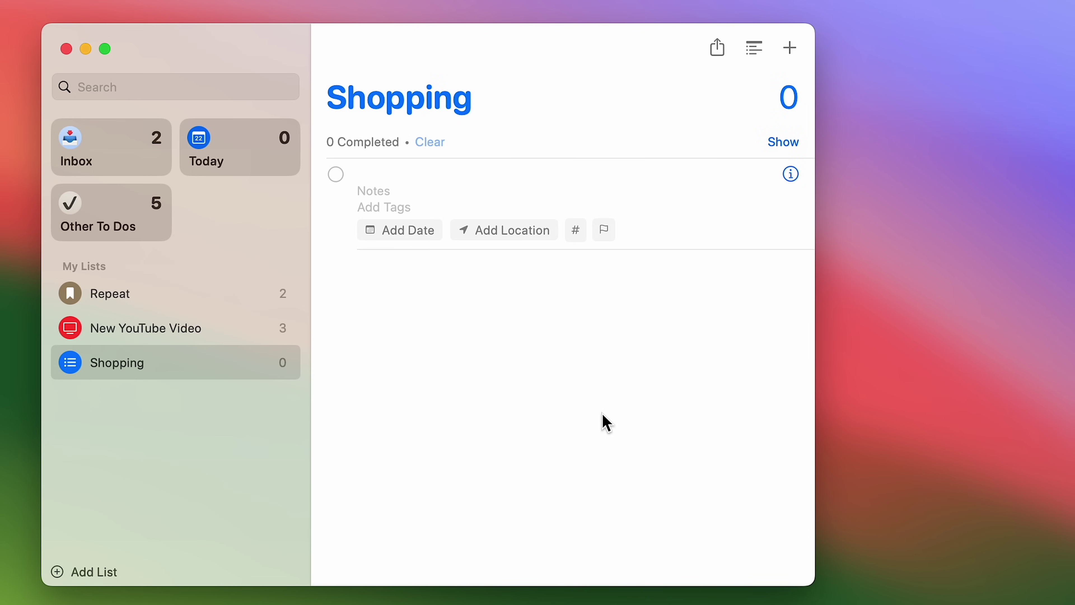
text(Bread)
key(Return)
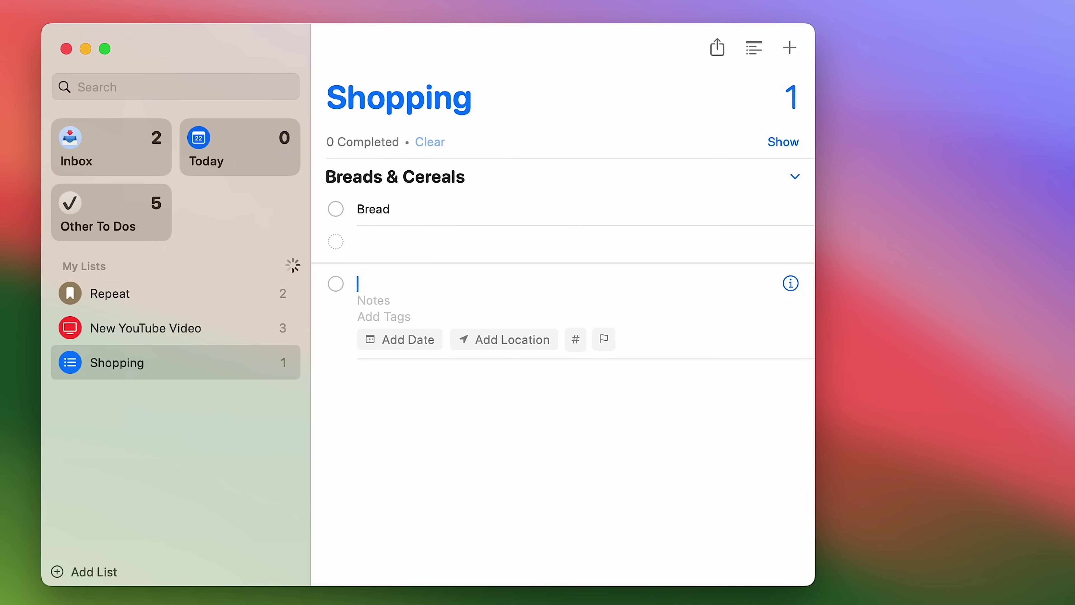
text(Cucumber)
key(Return)
text(Shampoo)
key(Return)
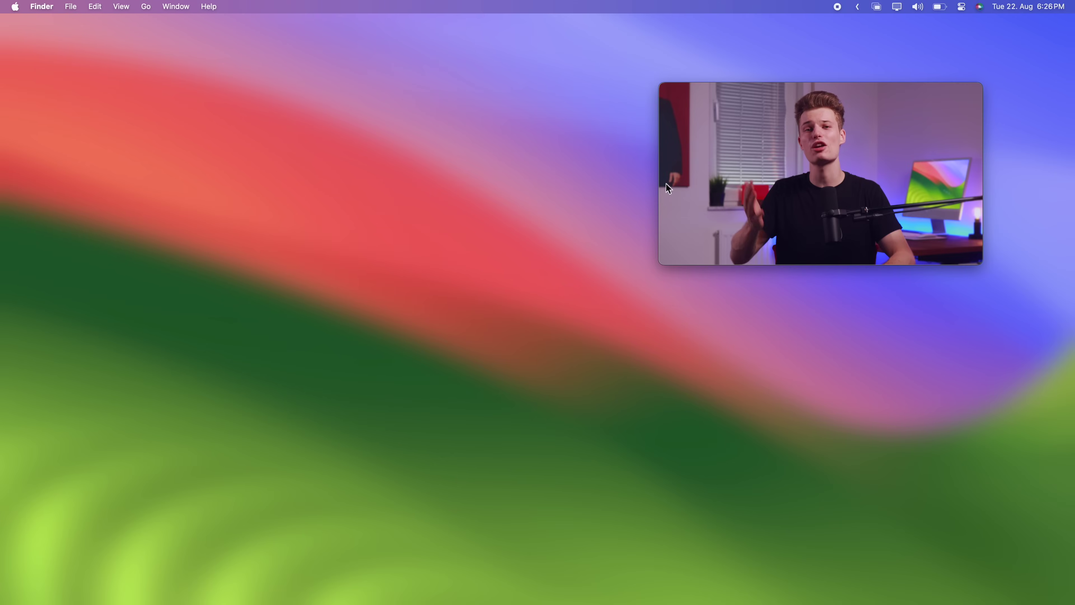
drag(857, 87, 266, 184)
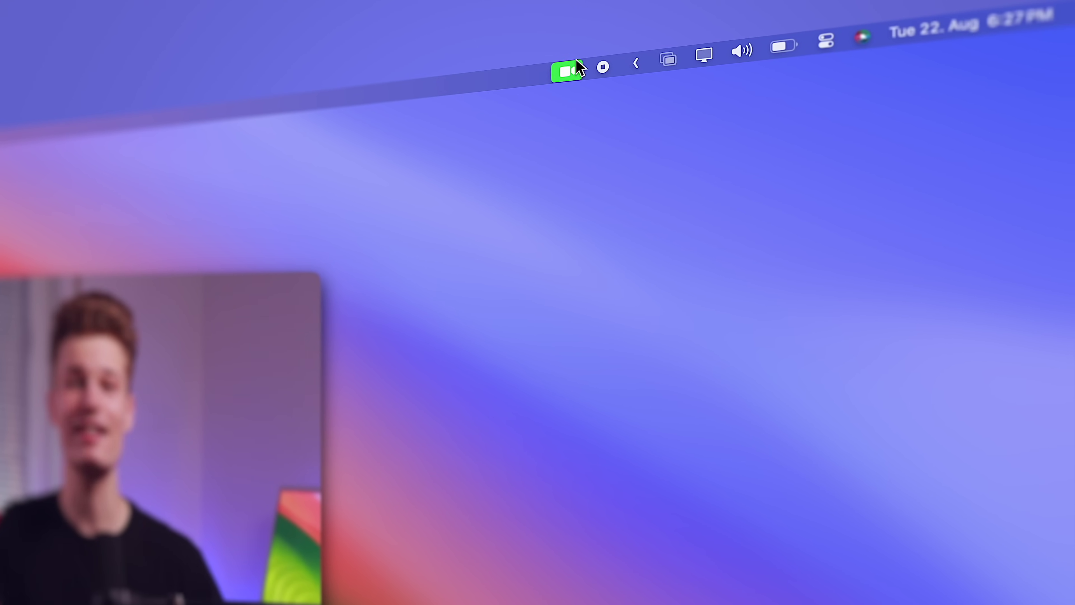
- Turn on Portrait background blur and raise its strength to about a third
click(567, 70)
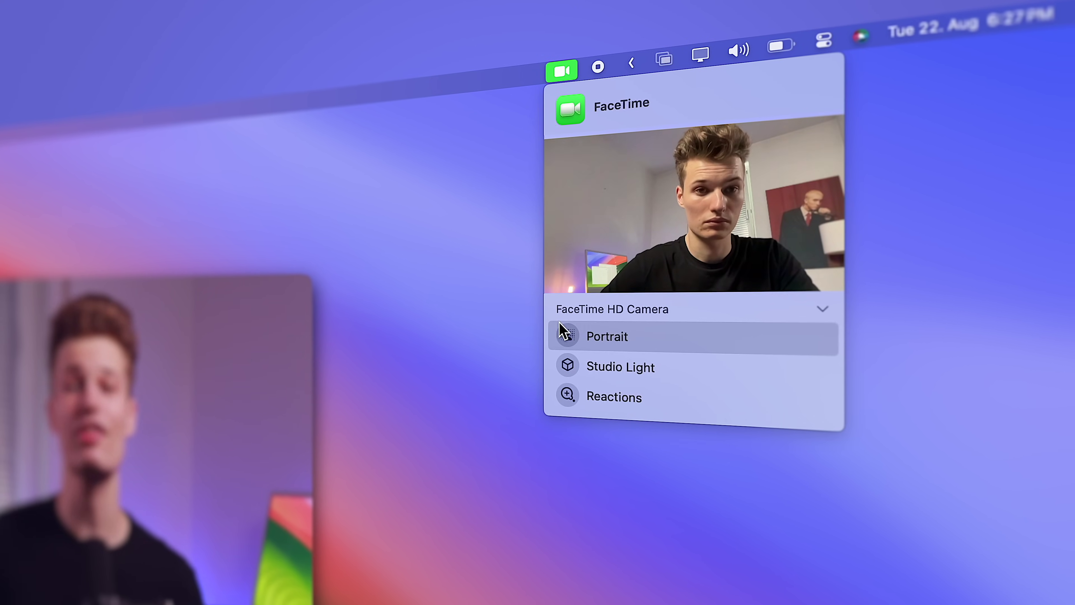
click(567, 335)
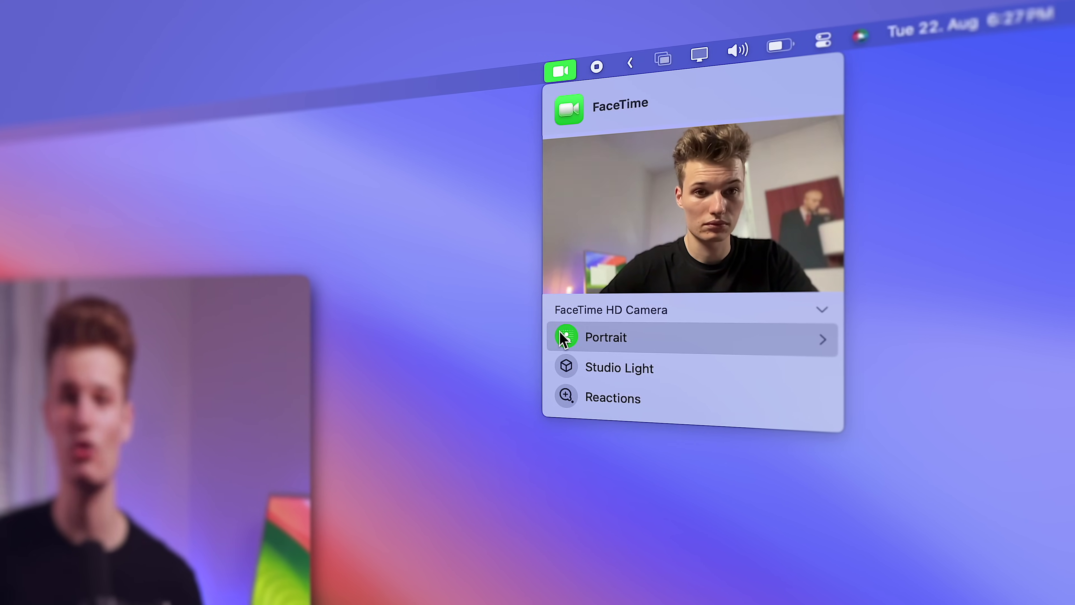
click(821, 342)
drag(559, 384, 655, 390)
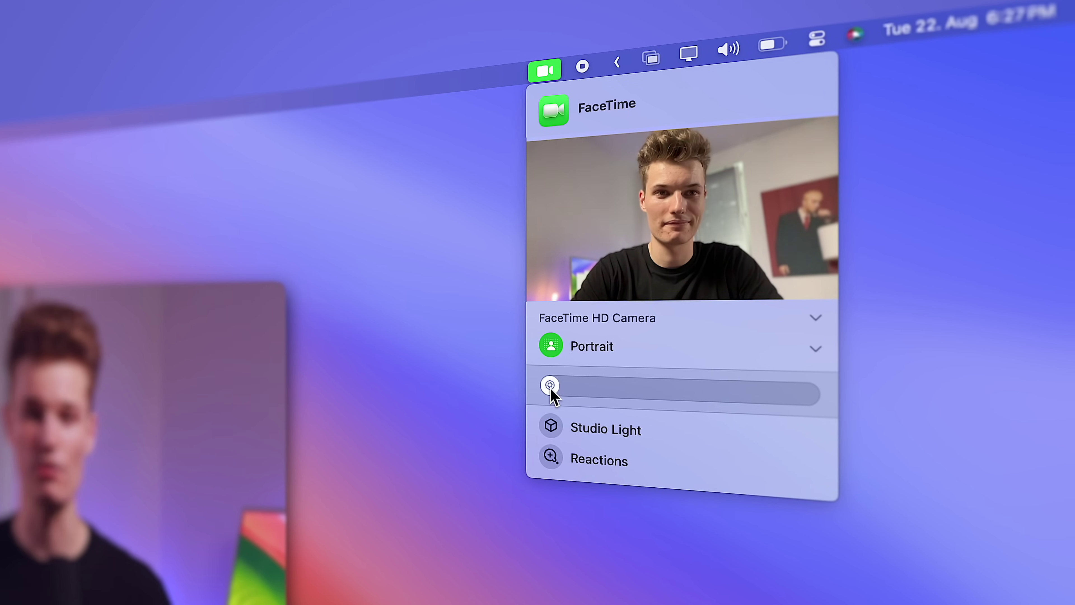
- Turn on Studio Light at full intensity and enable Reactions
click(551, 425)
click(815, 440)
drag(806, 440, 541, 433)
drag(669, 407, 810, 405)
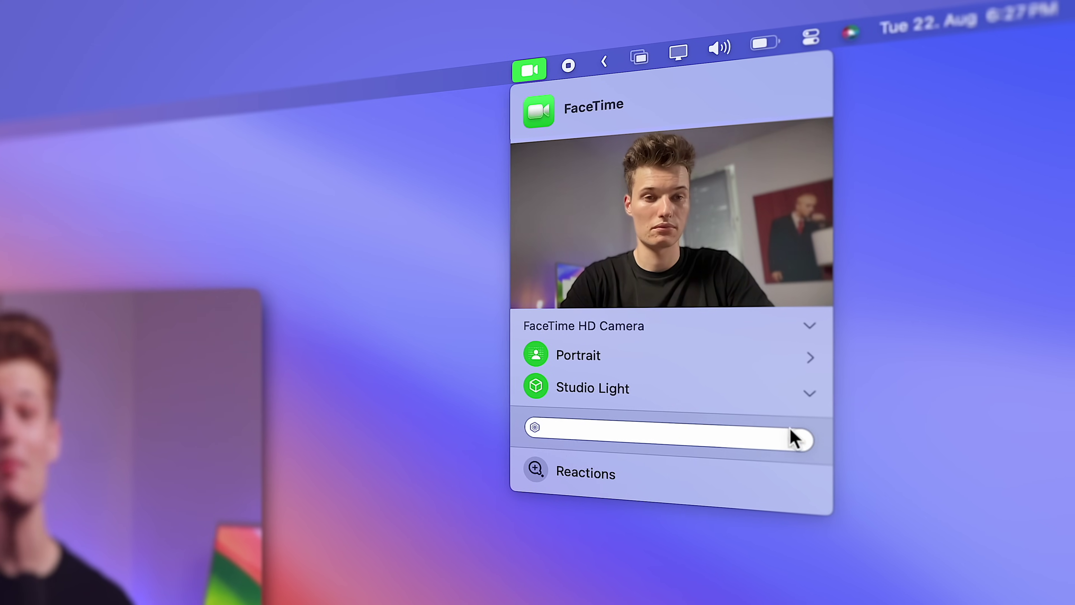
click(534, 473)
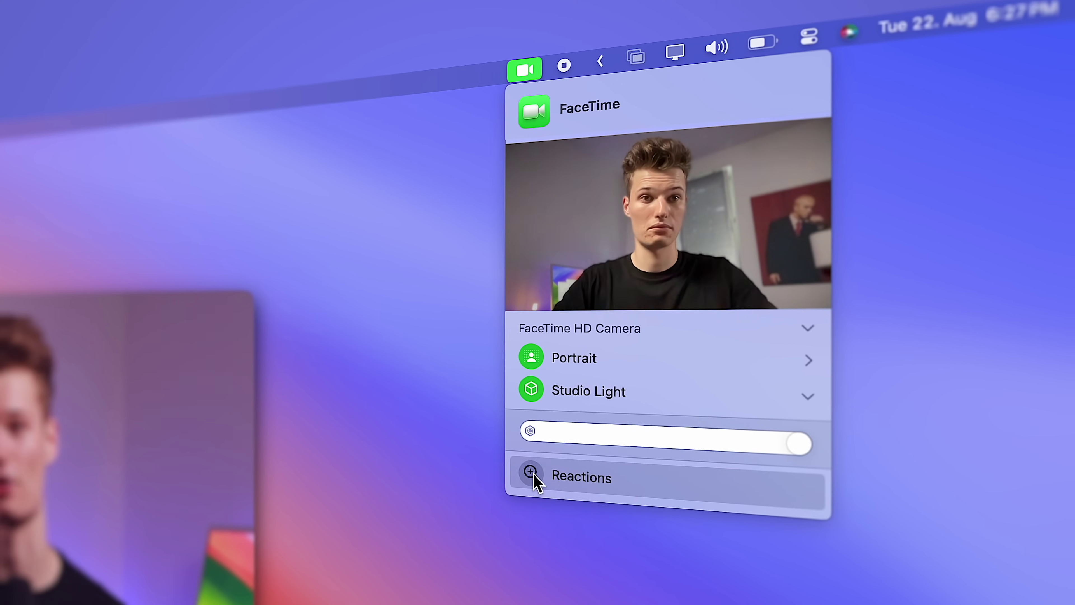
click(806, 499)
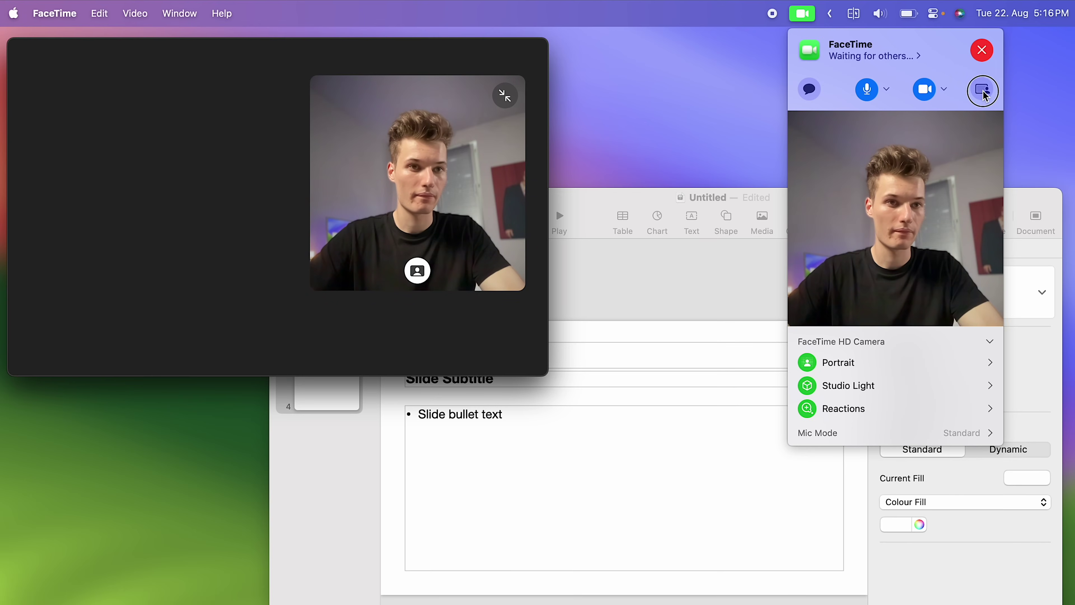
- Share the Keynote presentation window with a presenter overlay, switched from Small to Large
click(982, 90)
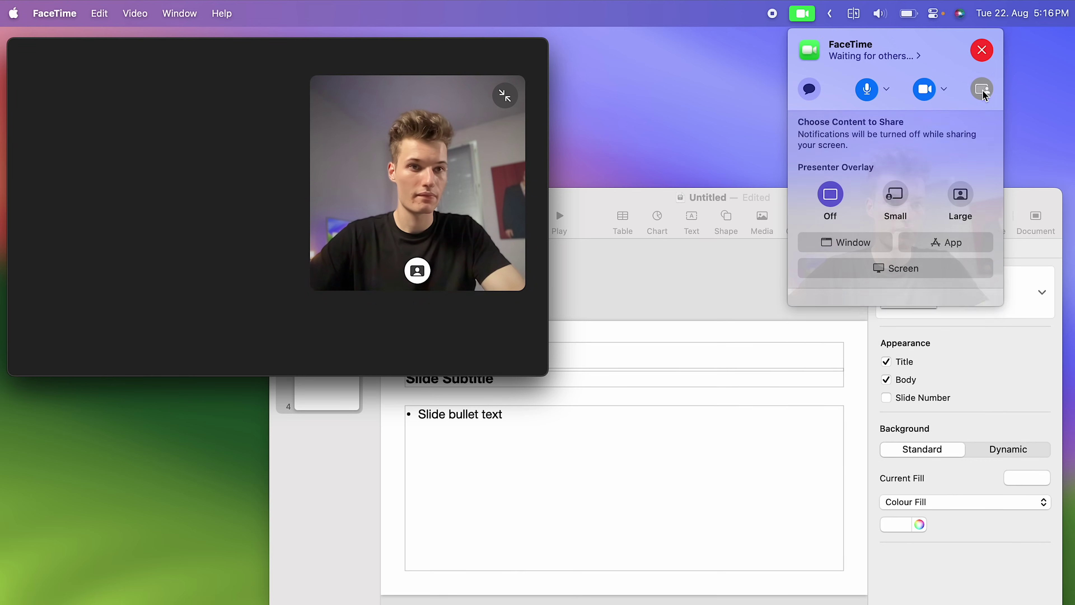
click(894, 199)
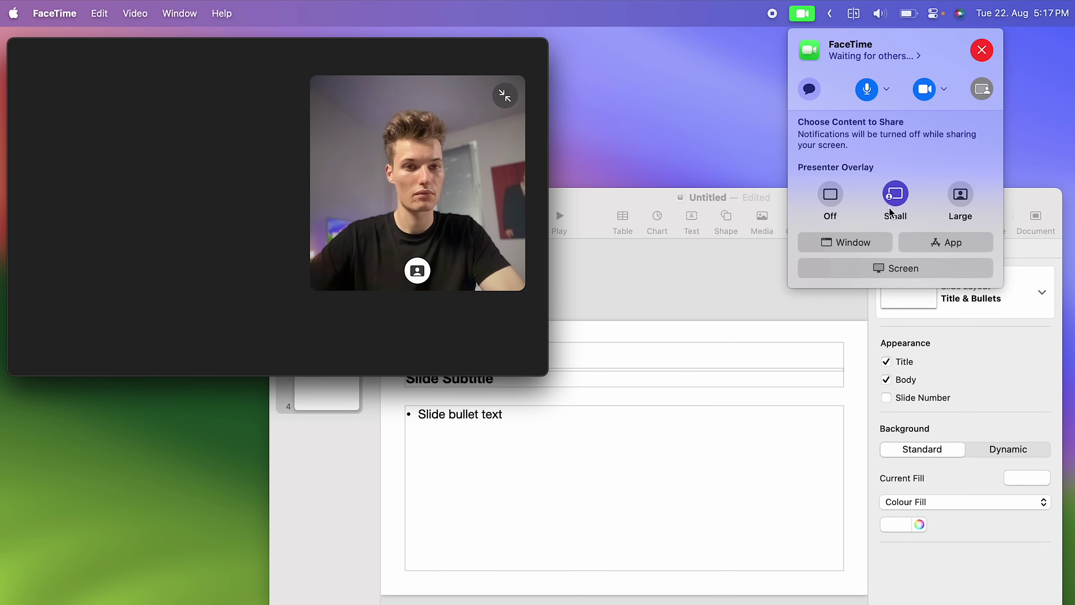
click(844, 242)
click(669, 427)
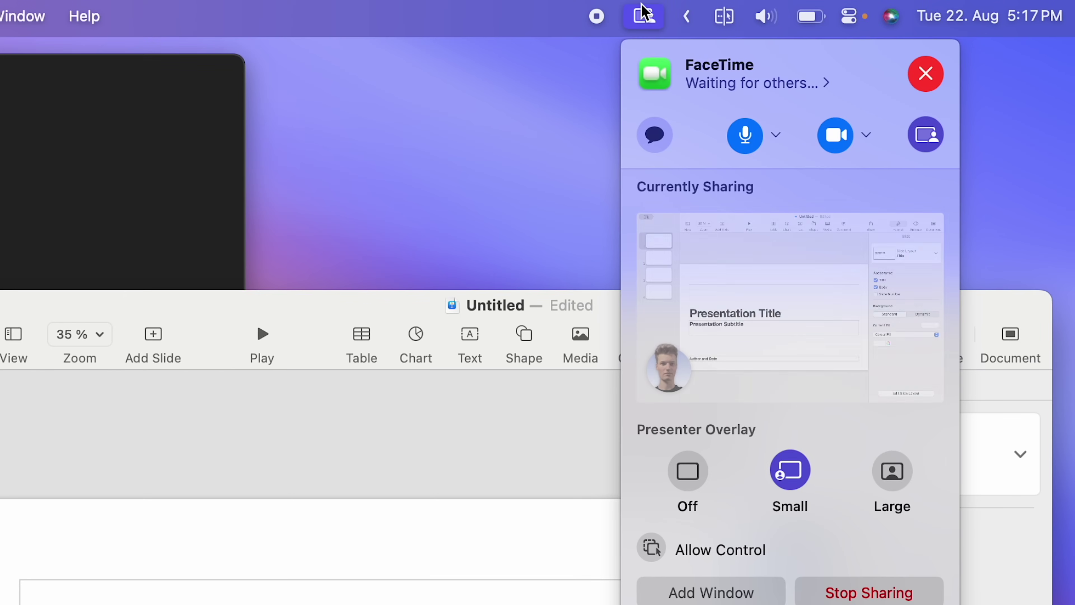
click(902, 483)
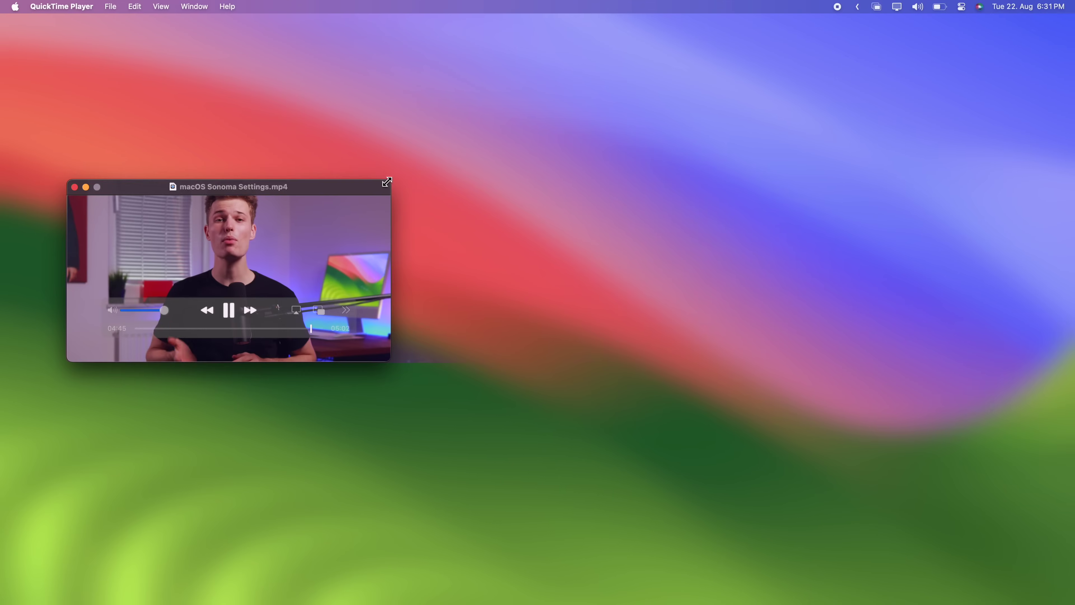
drag(389, 180, 635, 65)
drag(456, 72, 679, 161)
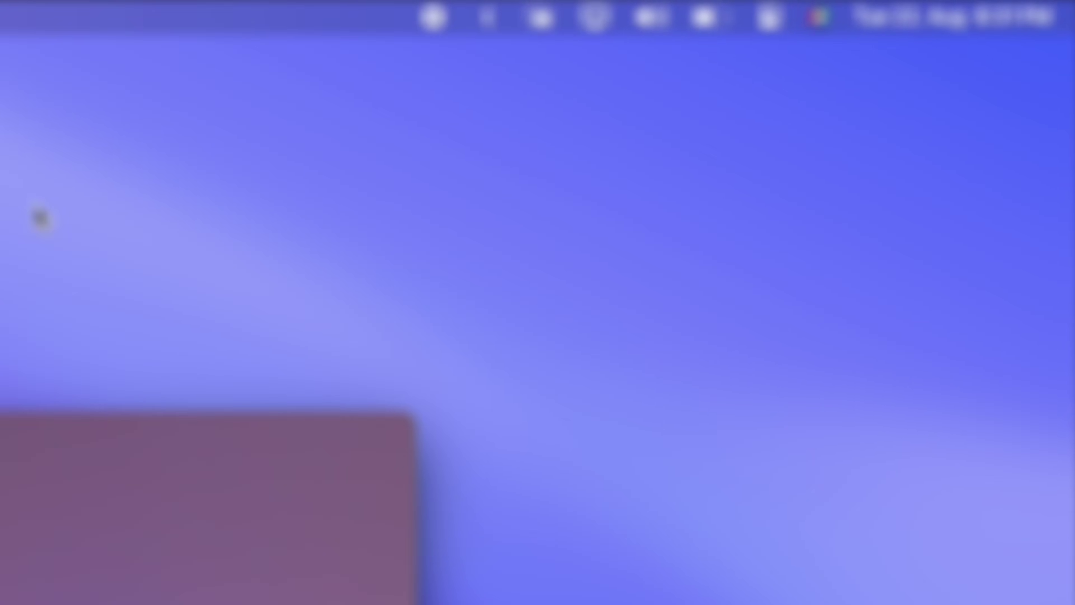
- Summon Siri and send the typed message 'Hi Siri'
key(super+space)
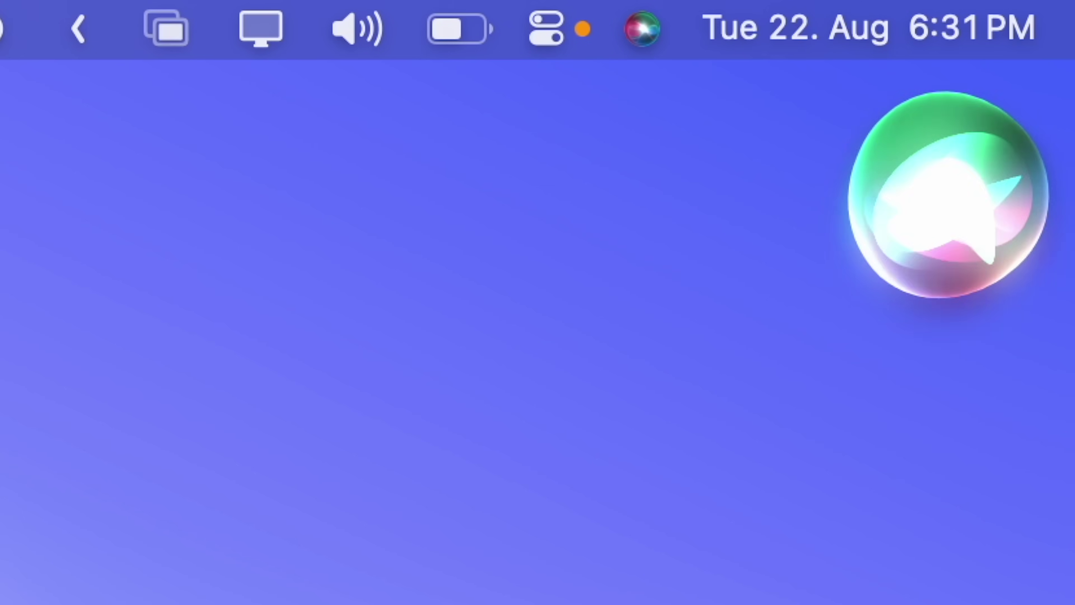
text(H)
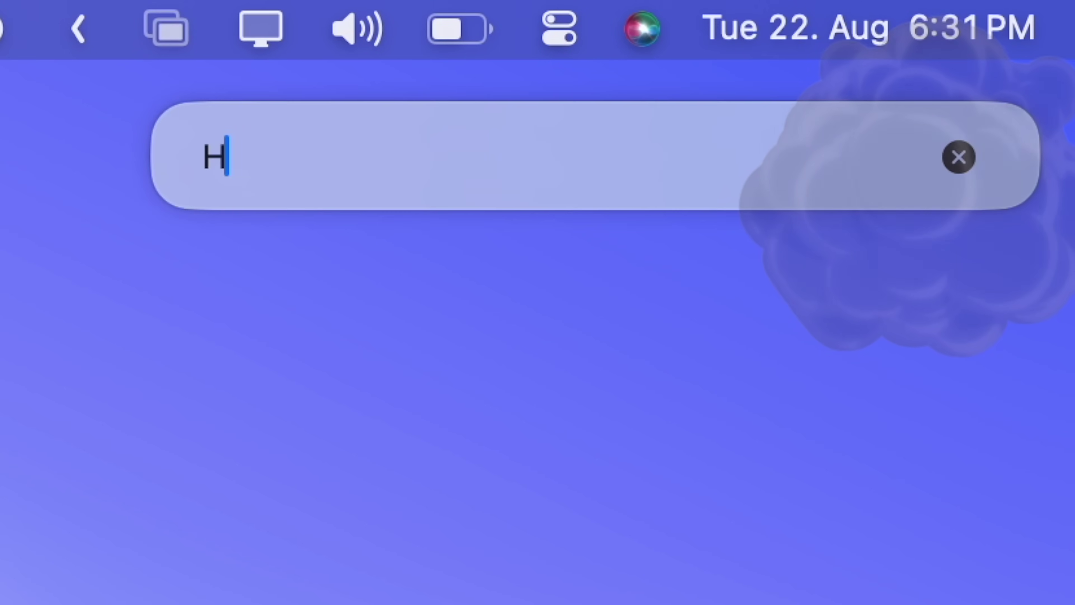
text(i Siri)
key(Return)
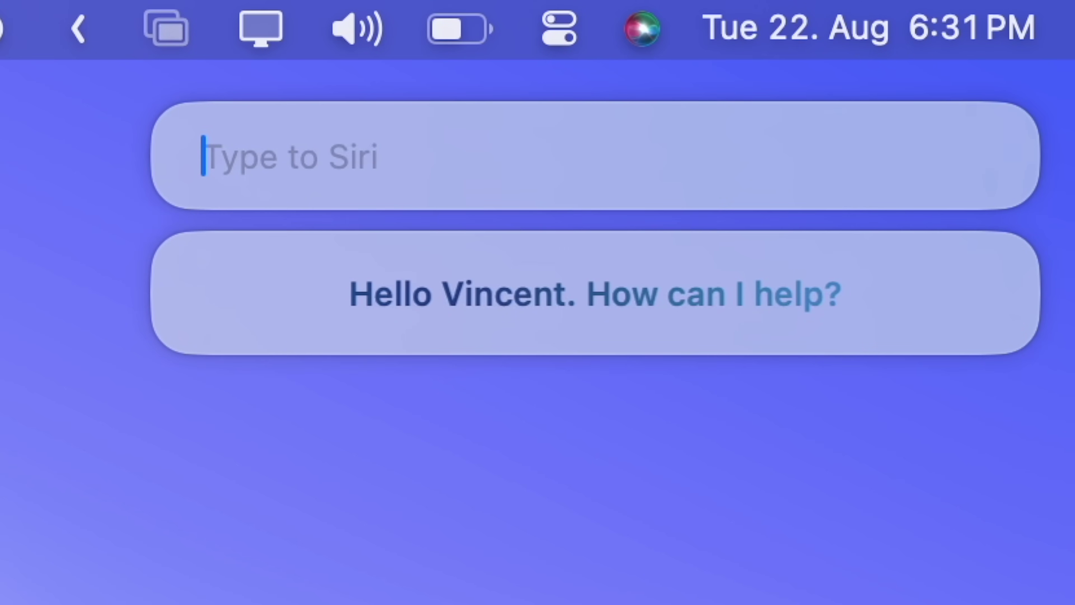